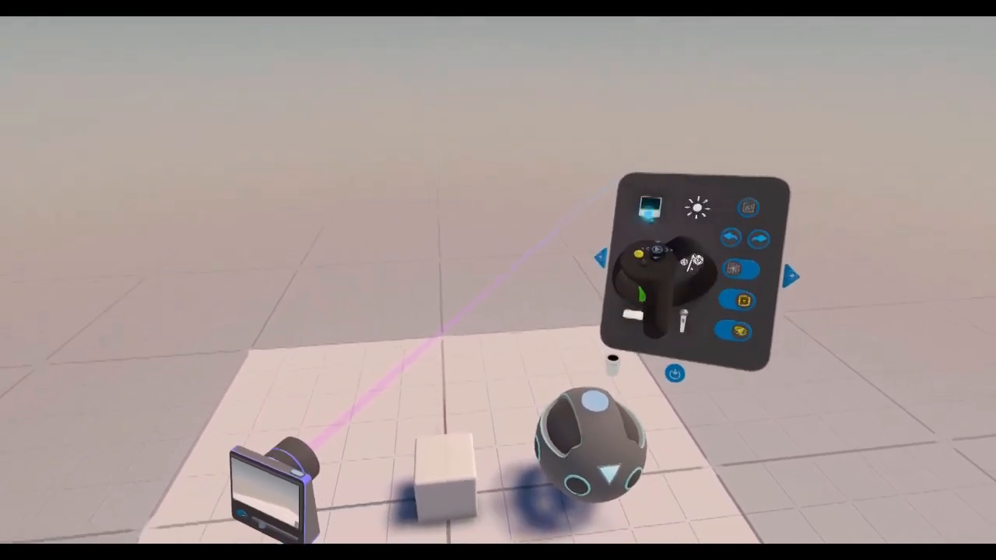
# Open the timeline and switch the animation mode to key-frame and back to real-time.
pyautogui.click(653, 201)
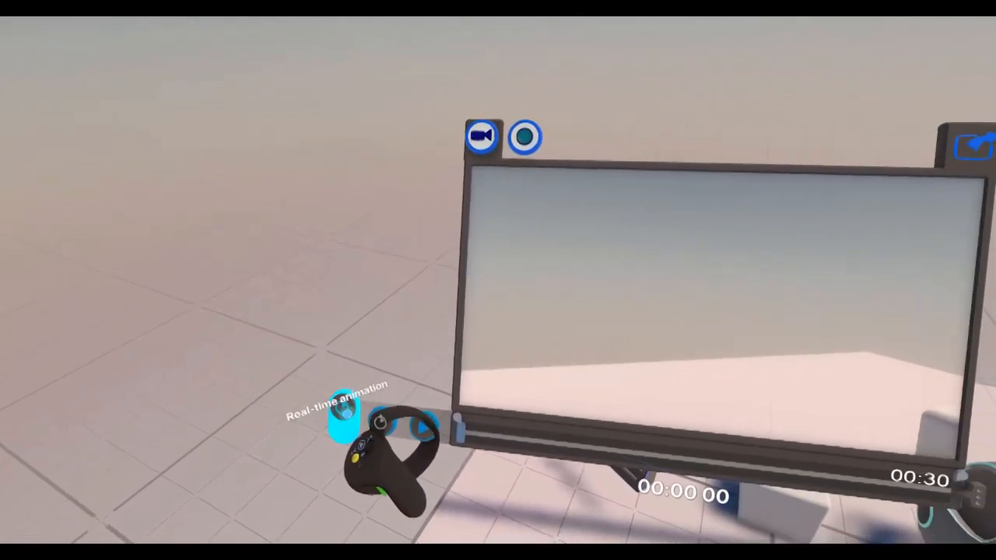
pyautogui.click(365, 413)
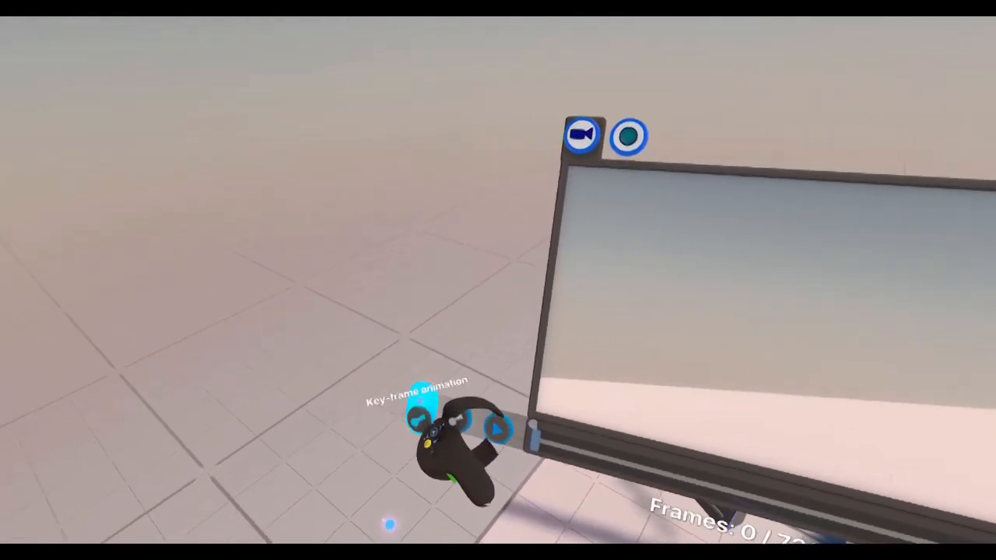
pyautogui.click(366, 411)
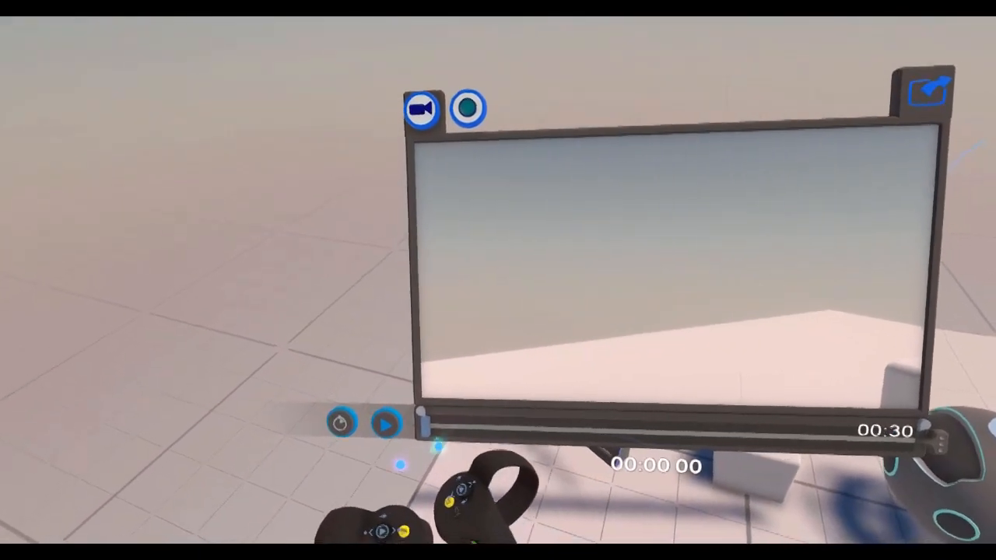
# Try a shorter playback range on the timeline, scrubbing to 00:05 75, and restore the full range.
pyautogui.moveTo(433, 438); pyautogui.dragTo(507, 476)
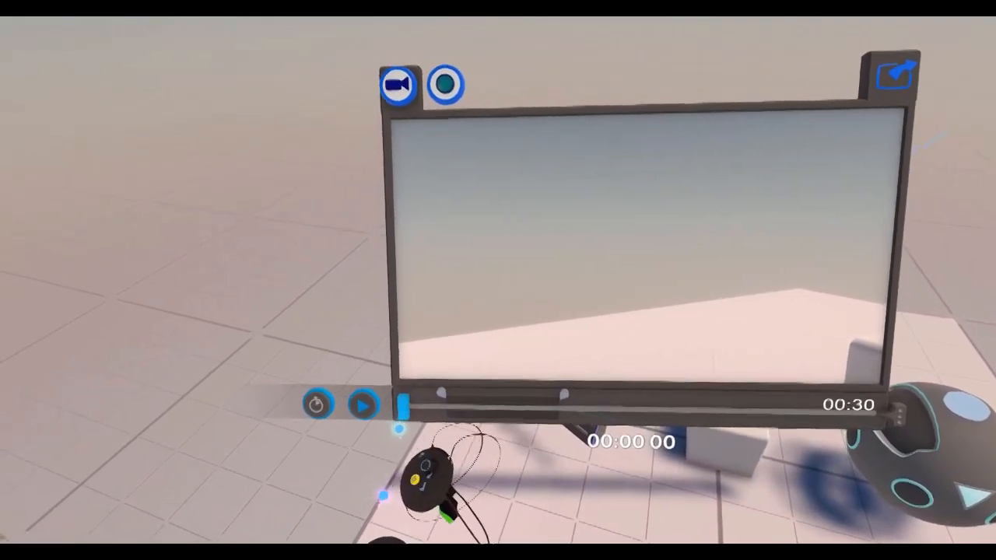
pyautogui.moveTo(452, 483); pyautogui.dragTo(448, 482)
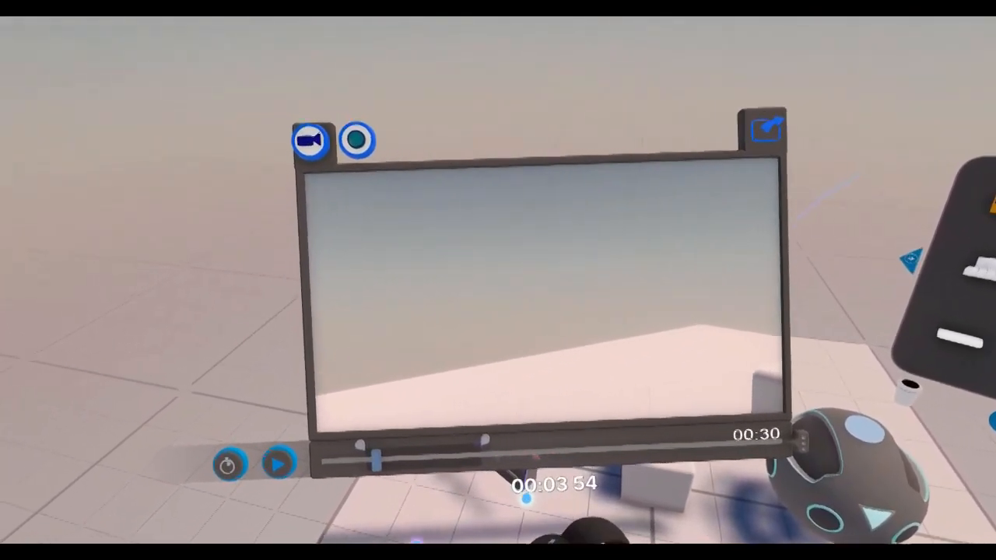
pyautogui.moveTo(434, 477); pyautogui.dragTo(504, 476)
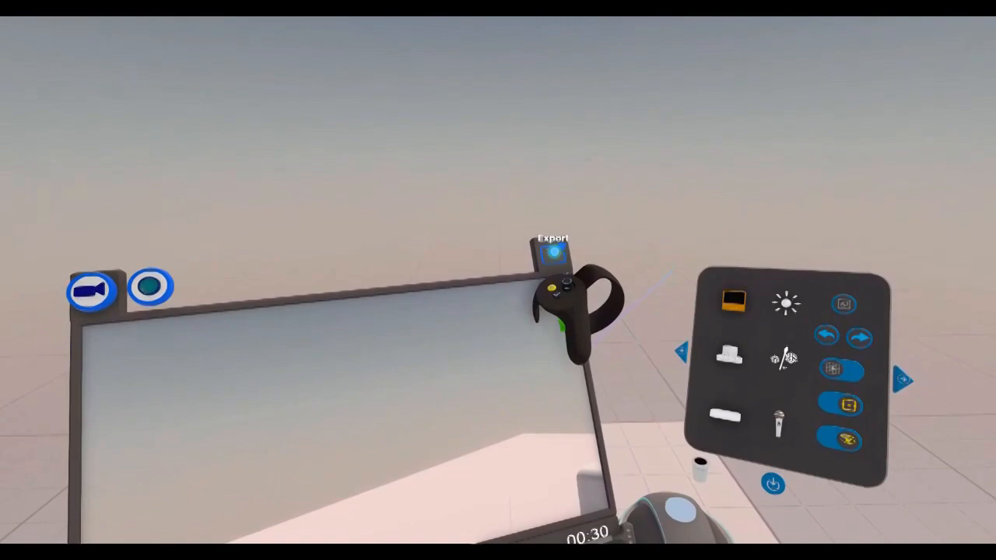
pyautogui.click(553, 251)
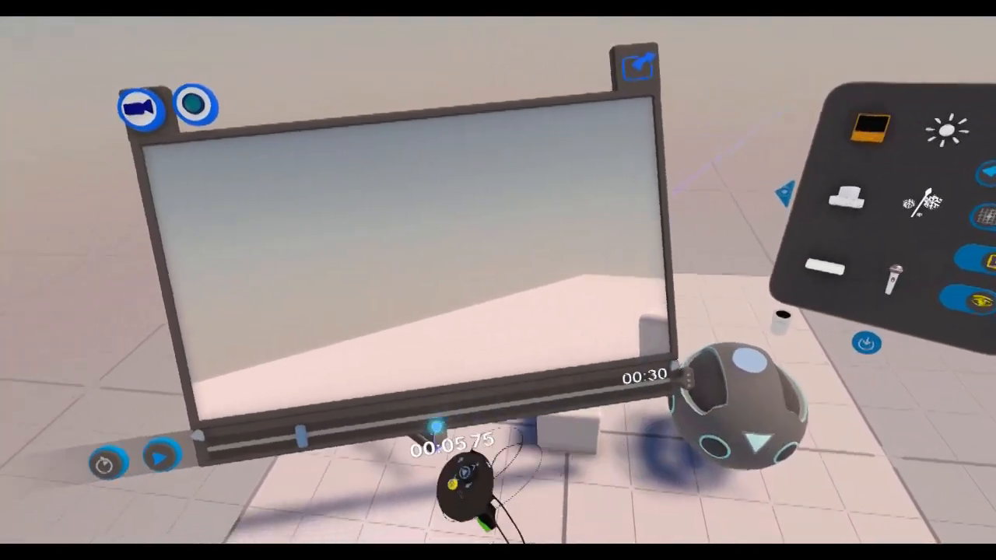
pyautogui.moveTo(435, 400); pyautogui.dragTo(382, 383)
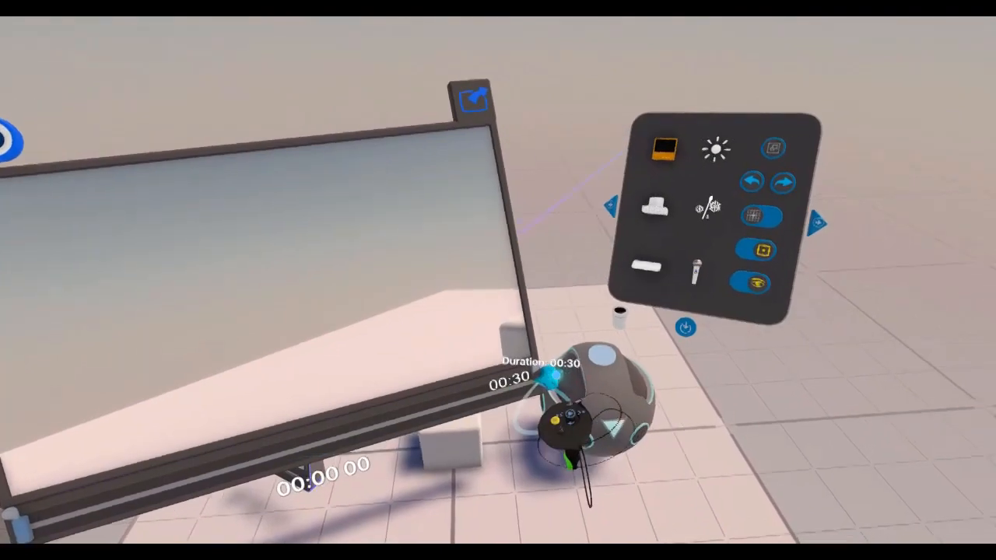
# Shorten the animation's total duration on the timeline to 5 seconds.
pyautogui.moveTo(559, 380); pyautogui.dragTo(299, 465)
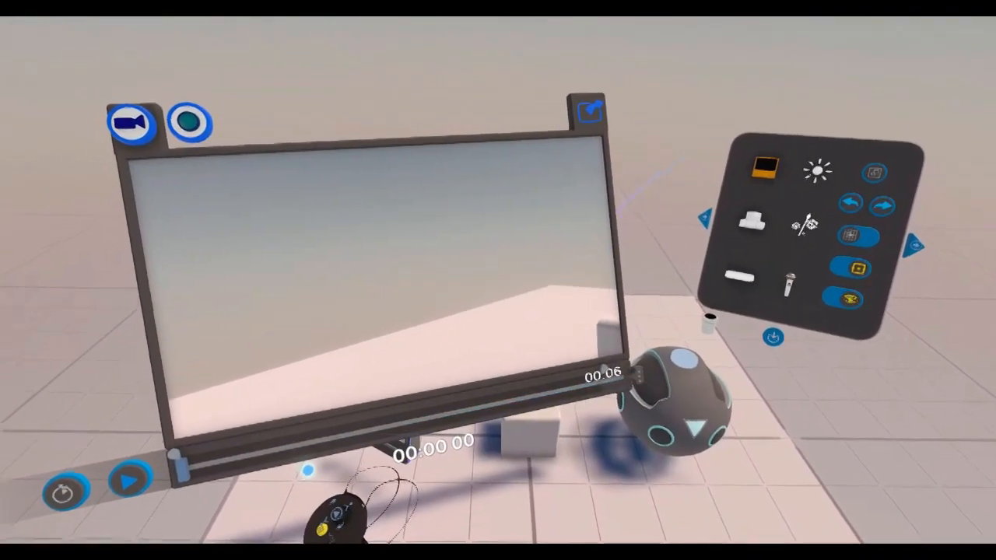
pyautogui.moveTo(604, 375); pyautogui.dragTo(522, 395)
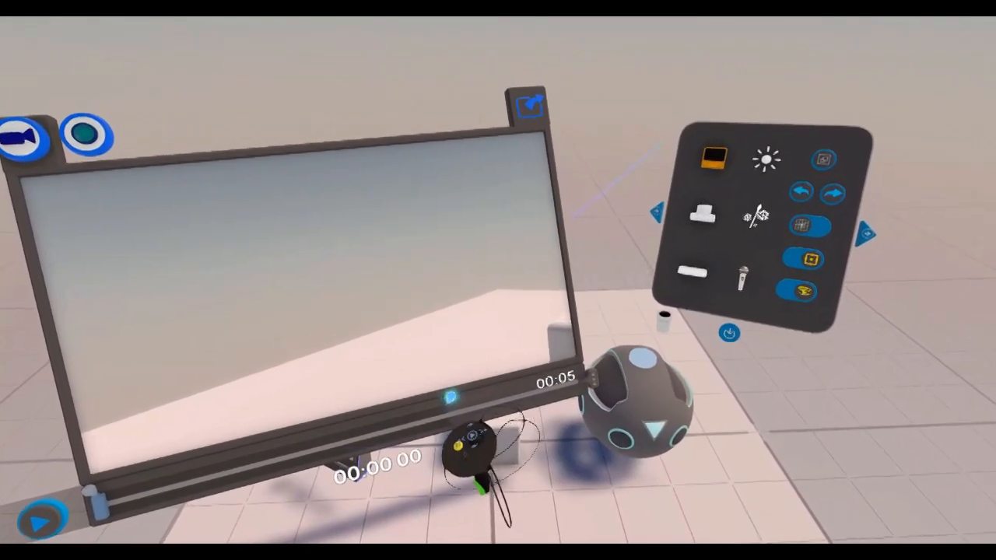
pyautogui.moveTo(451, 396); pyautogui.dragTo(602, 341)
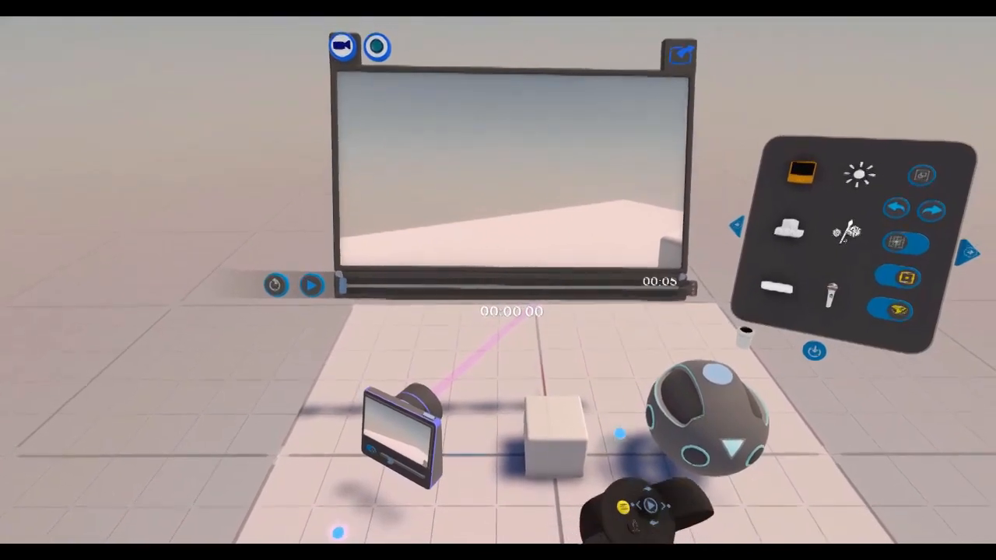
# Toggle both scene cameras between standard and 360-degree mode and return each to its original type.
pyautogui.moveTo(523, 525); pyautogui.dragTo(549, 460)
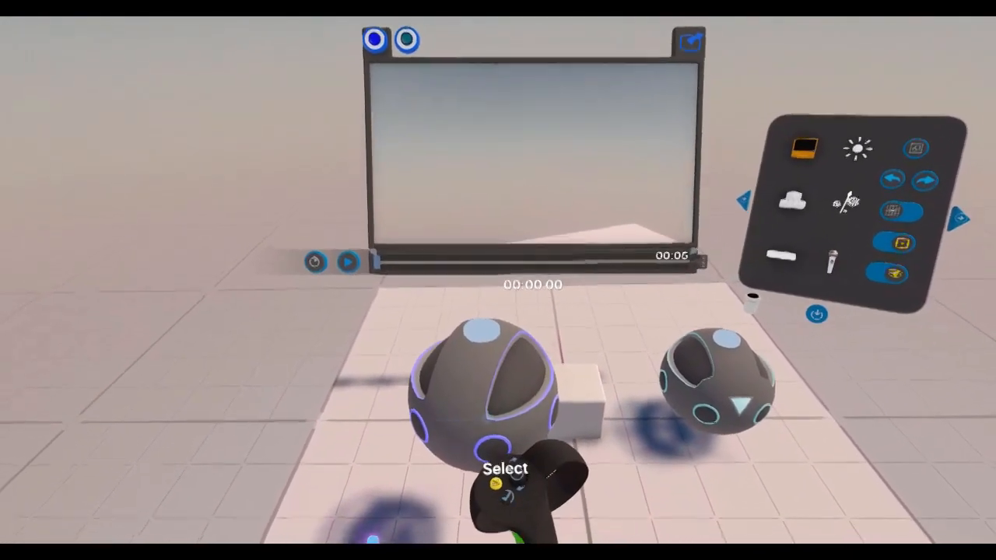
pyautogui.click(514, 460)
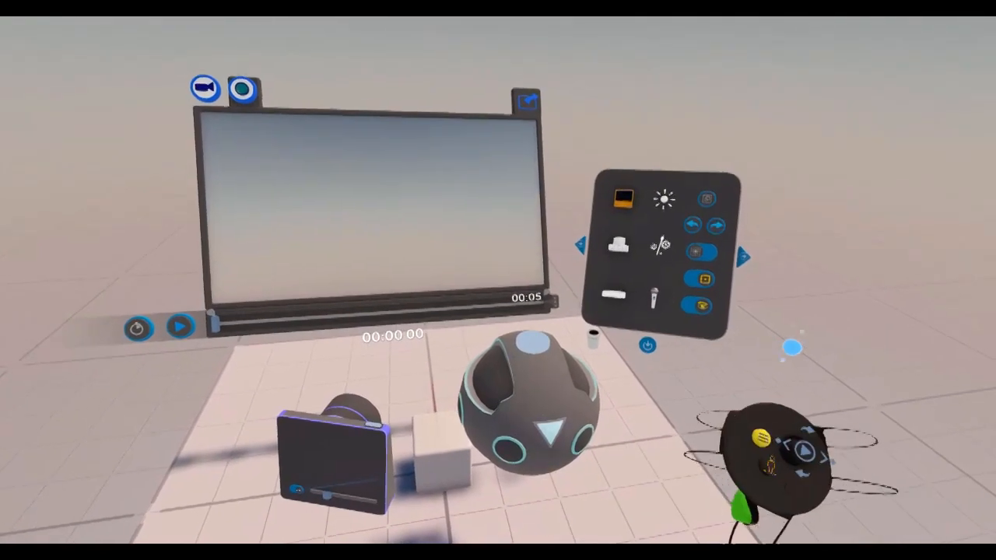
pyautogui.click(548, 475)
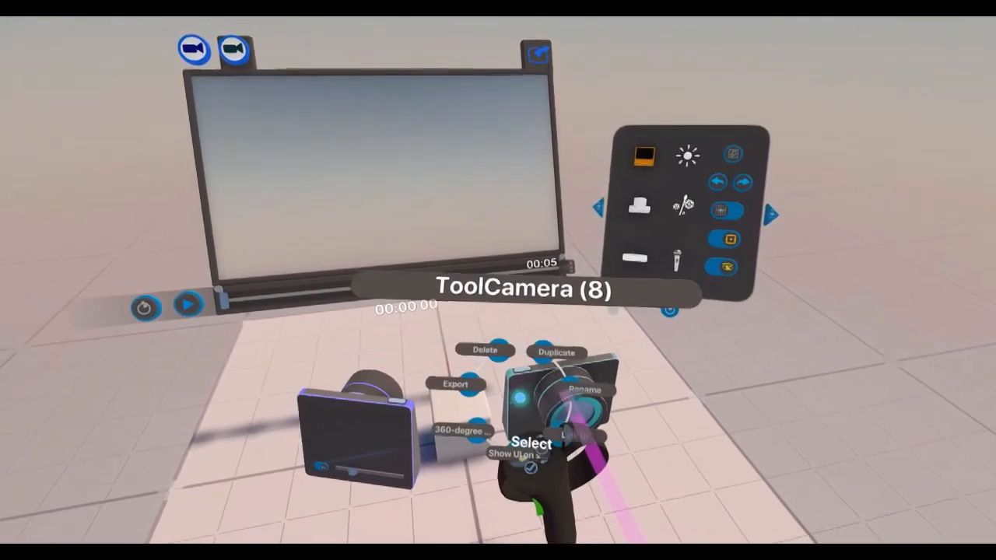
pyautogui.moveTo(572, 427); pyautogui.dragTo(642, 444)
pyautogui.moveTo(397, 428); pyautogui.dragTo(418, 455)
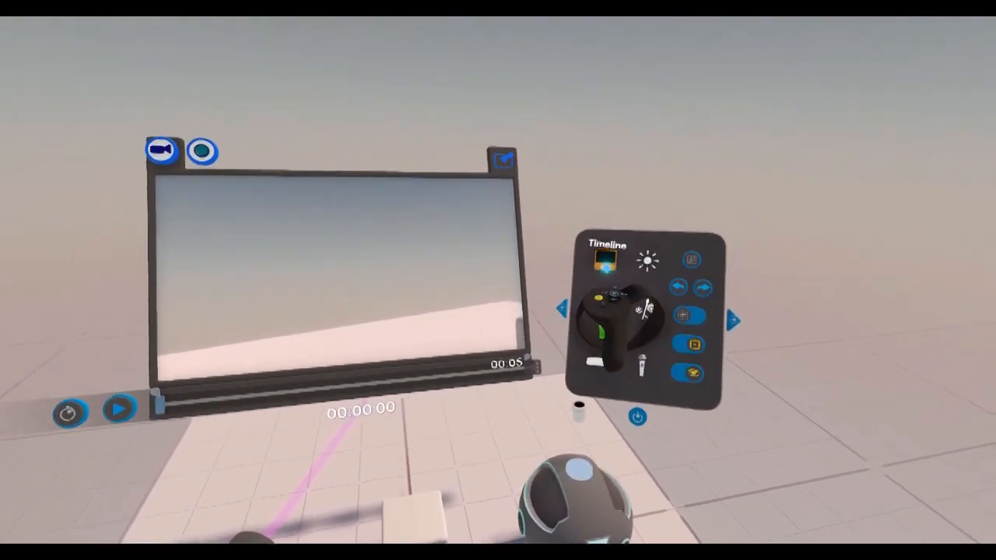
# Close the timeline and place The Big G Building model from the Poly library in the scene.
pyautogui.click(606, 261)
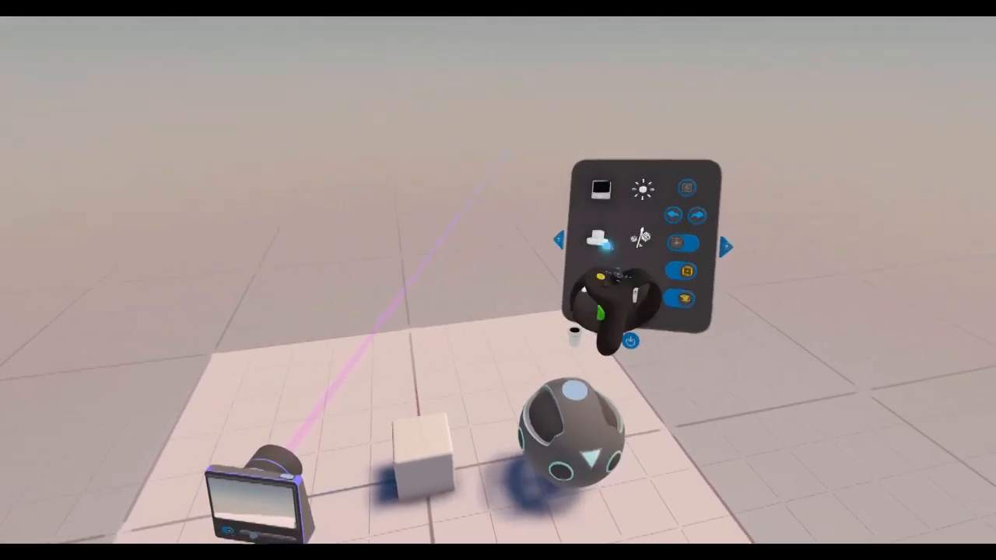
pyautogui.click(596, 238)
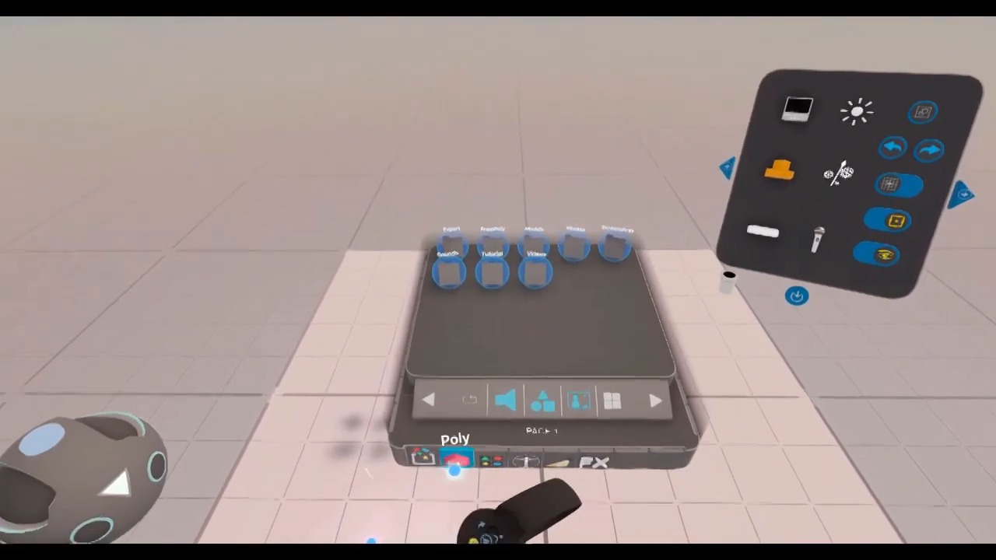
pyautogui.click(456, 468)
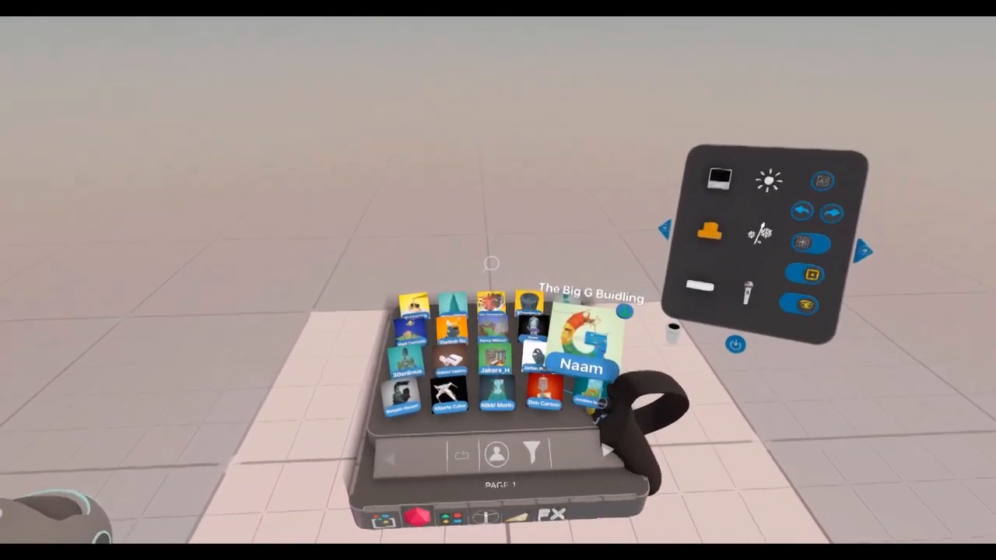
pyautogui.click(582, 346)
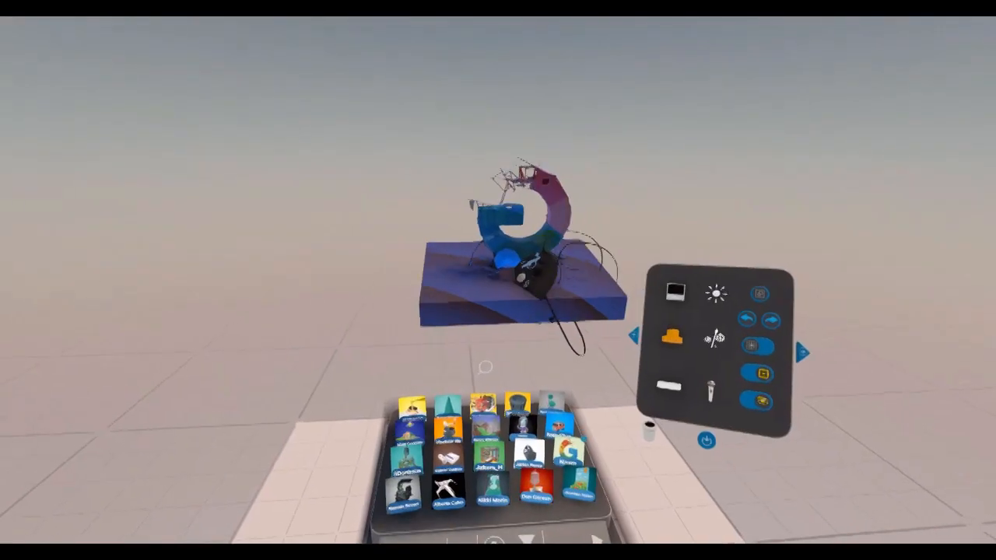
pyautogui.click(507, 270)
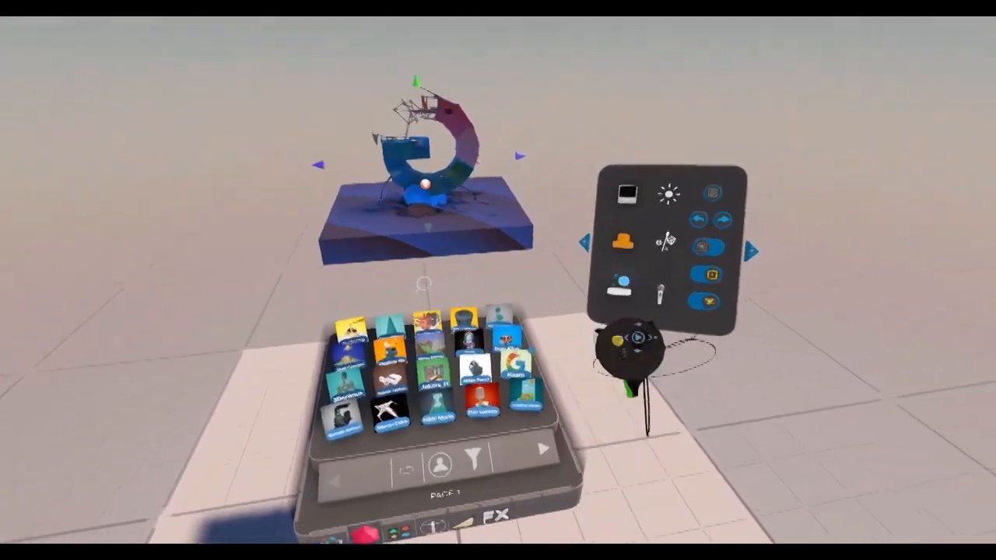
pyautogui.click(576, 280)
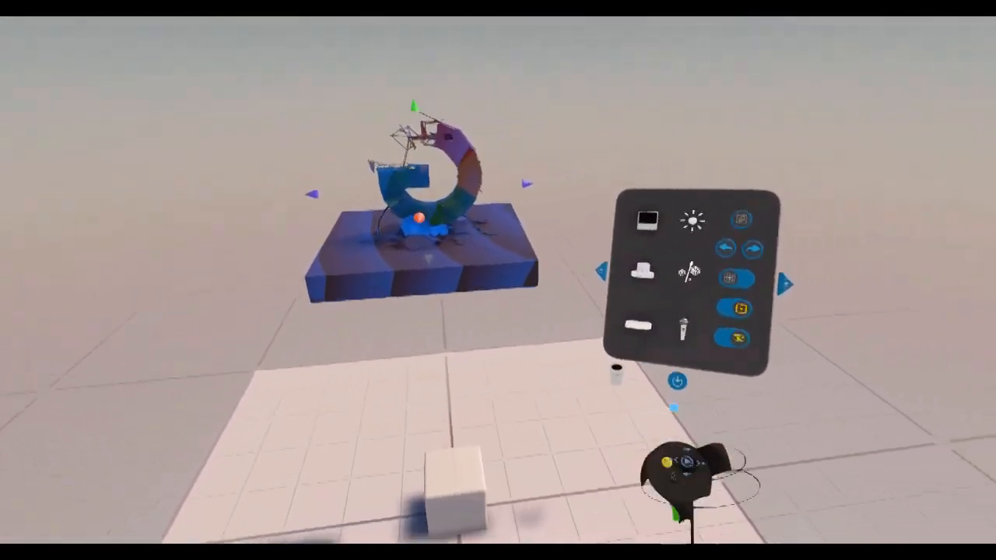
pyautogui.click(644, 274)
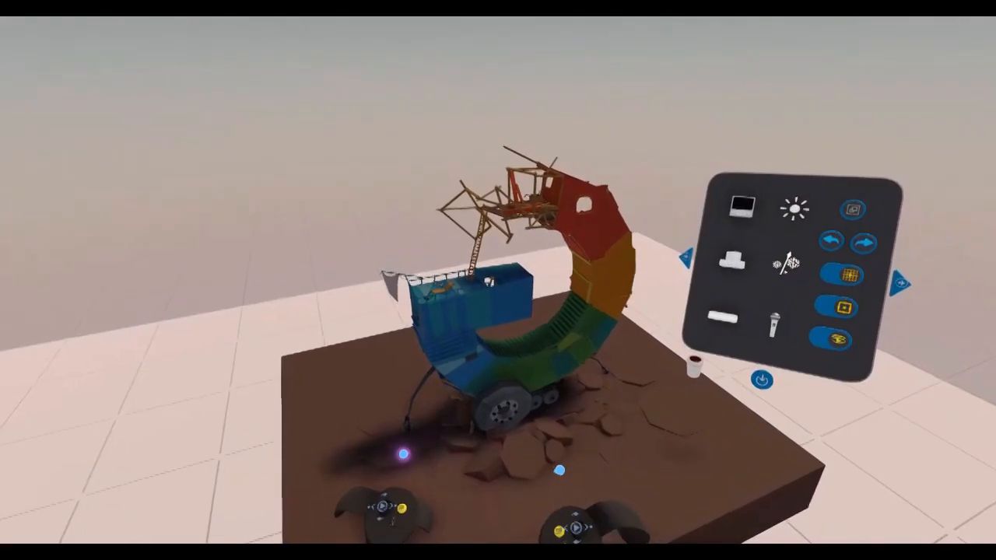
# Try locking the Big G Building model in place with the Locker.
pyautogui.moveTo(545, 475); pyautogui.dragTo(619, 462, button='middle')
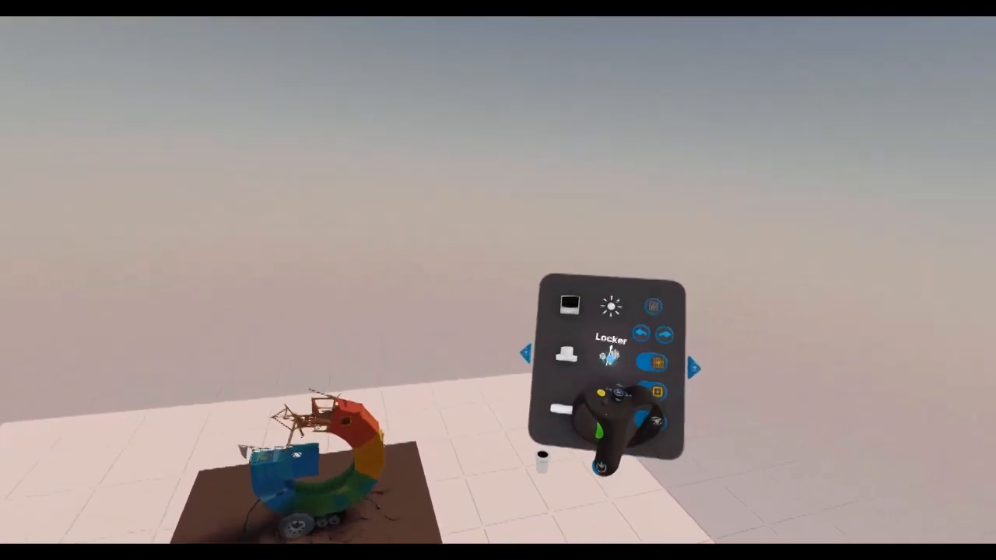
pyautogui.click(663, 323)
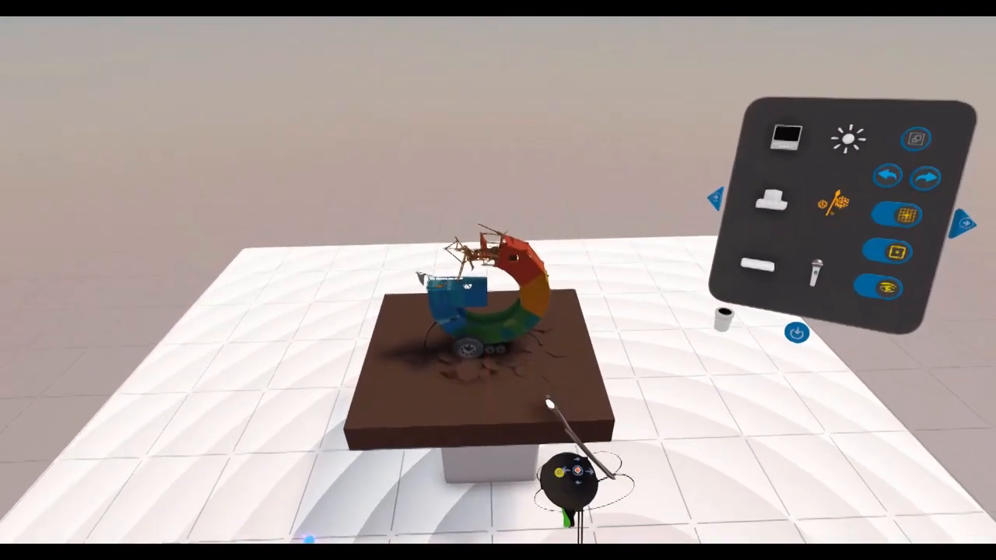
pyautogui.click(553, 429)
pyautogui.click(577, 403)
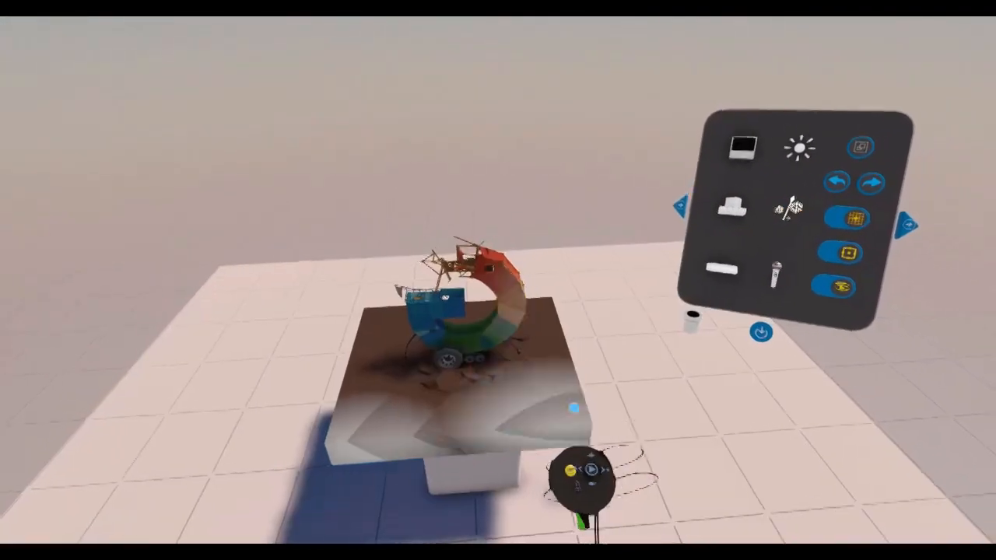
pyautogui.click(720, 211)
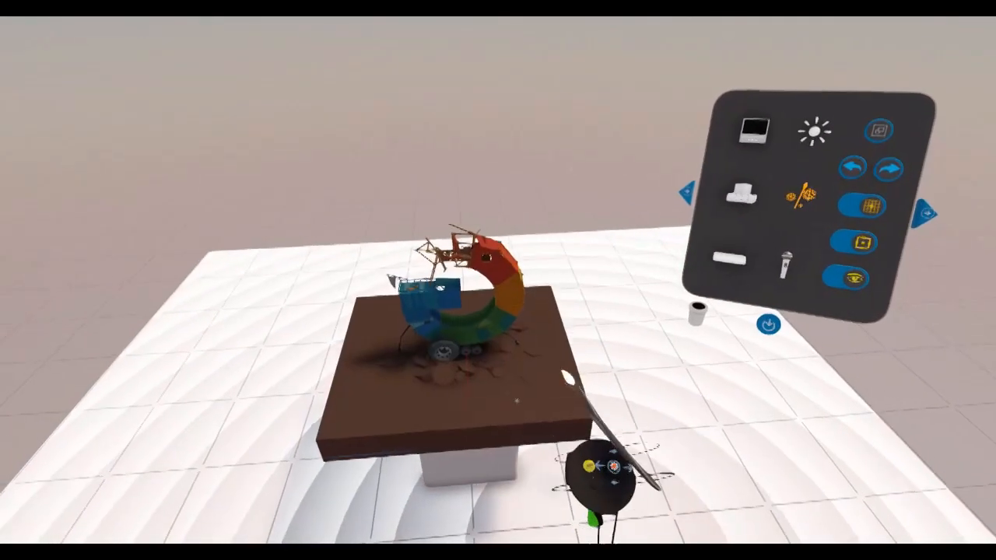
# Make sure the building is unlocked with the Locker and remove it from the scene.
pyautogui.click(607, 373)
pyautogui.click(583, 325)
pyautogui.click(501, 396)
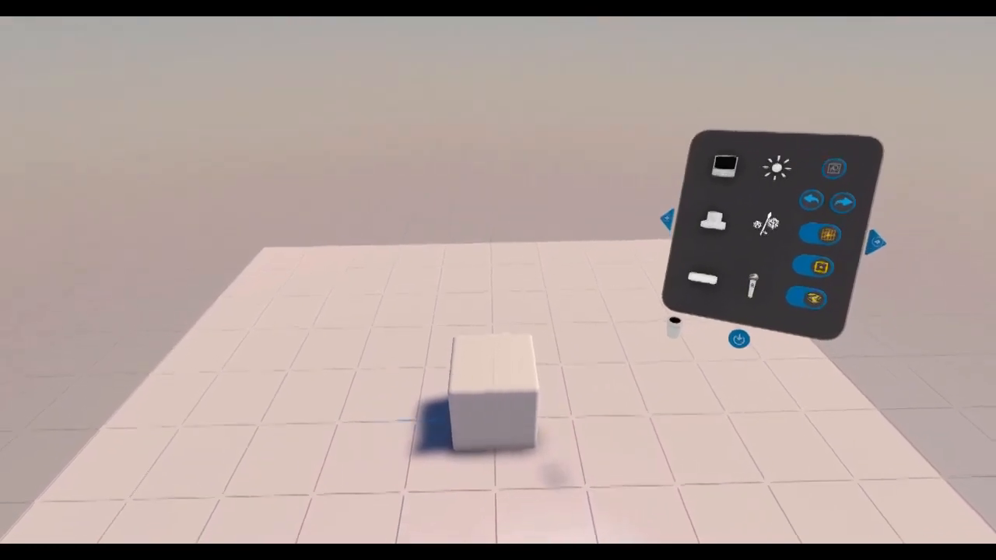
# Reopen the asset library and browse its basic shapes, ready-made models and tool objects.
pyautogui.click(591, 264)
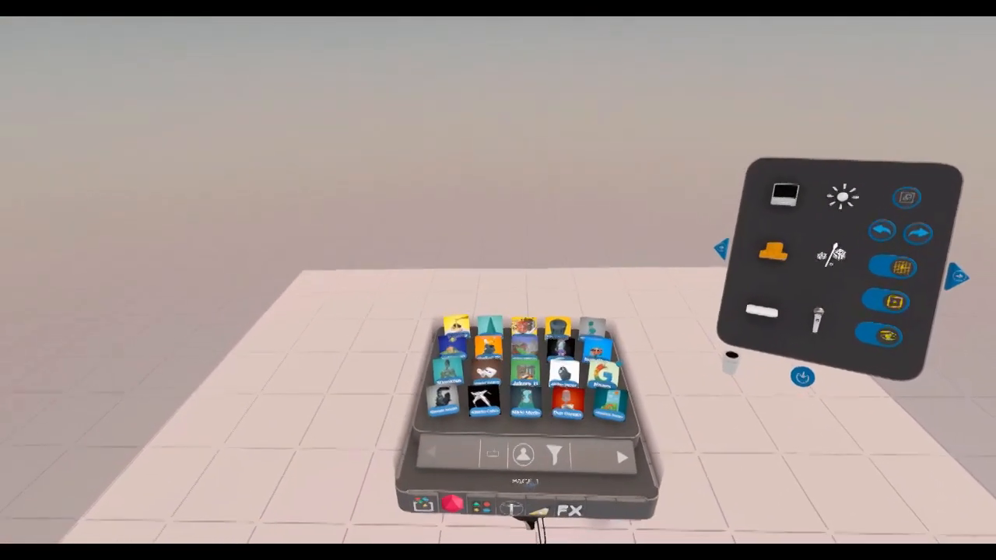
pyautogui.click(488, 460)
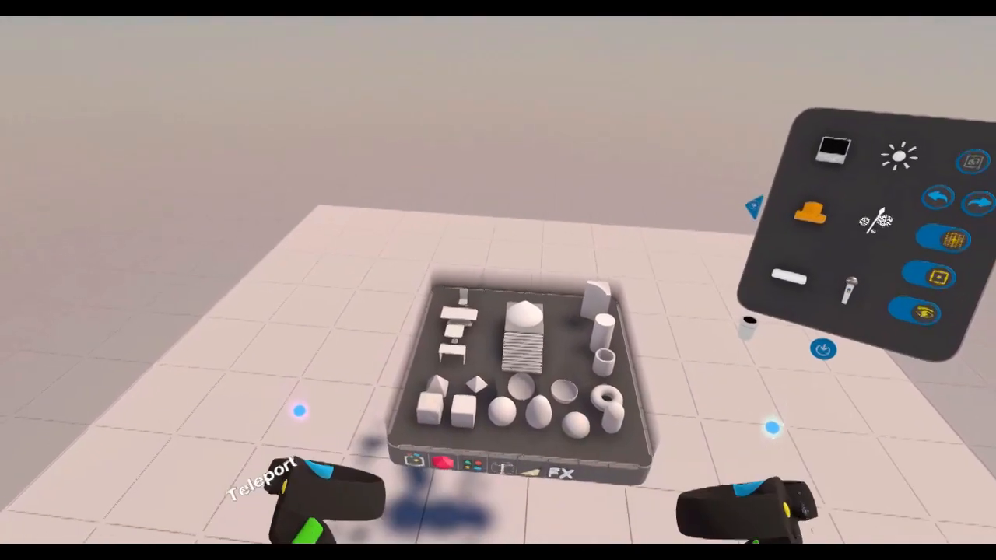
pyautogui.click(478, 457)
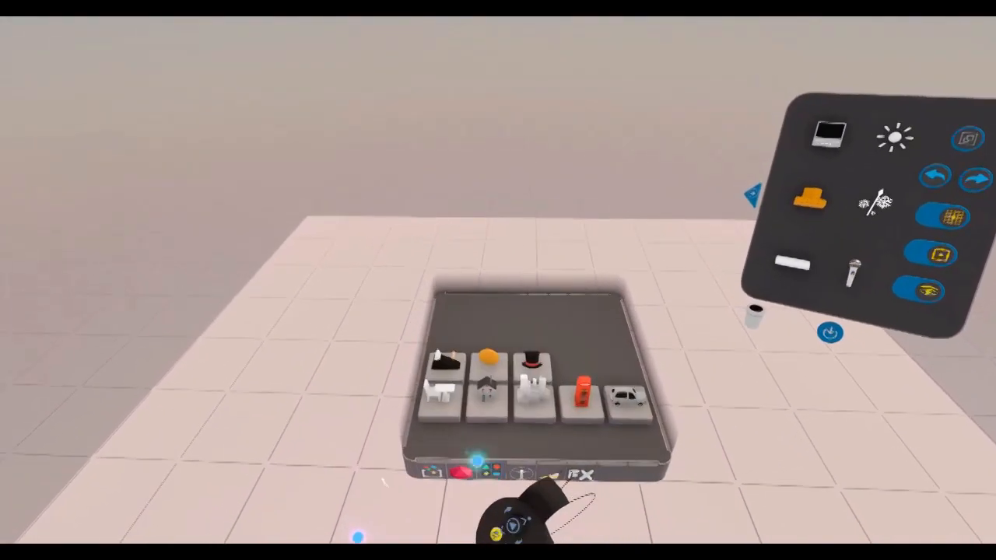
pyautogui.click(463, 381)
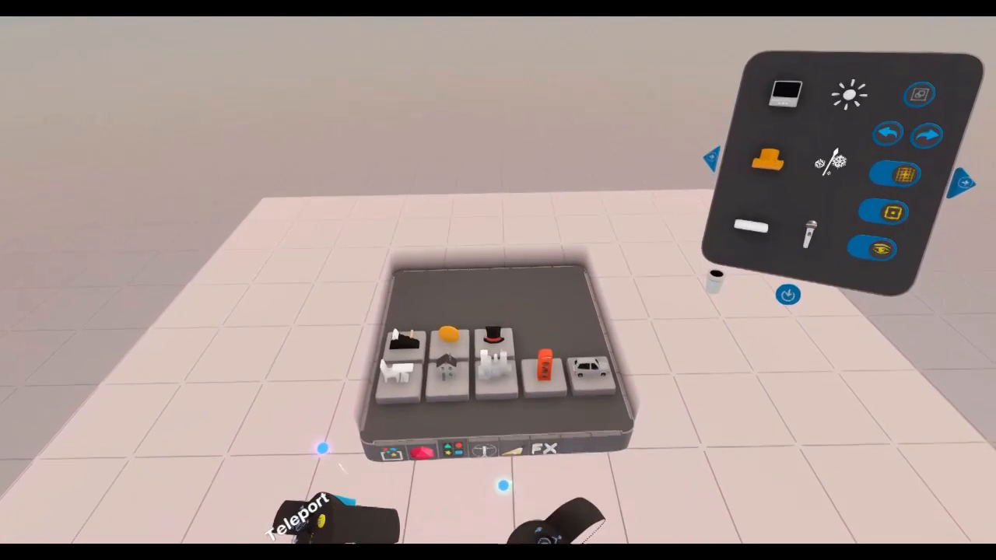
pyautogui.click(490, 455)
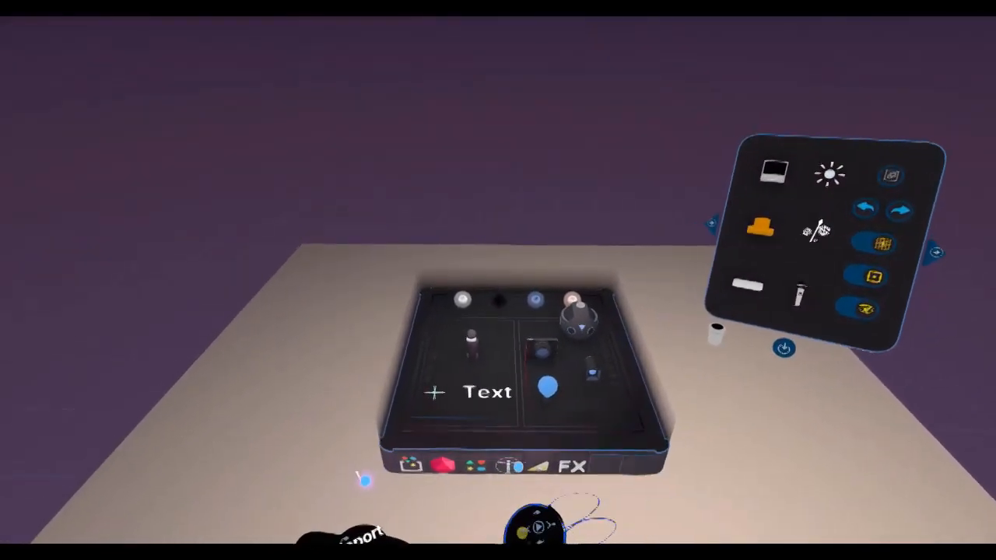
# Place the jointed mannequin from the character library in the scene and clear away the white cube.
pyautogui.click(520, 483)
pyautogui.moveTo(477, 427); pyautogui.dragTo(657, 389)
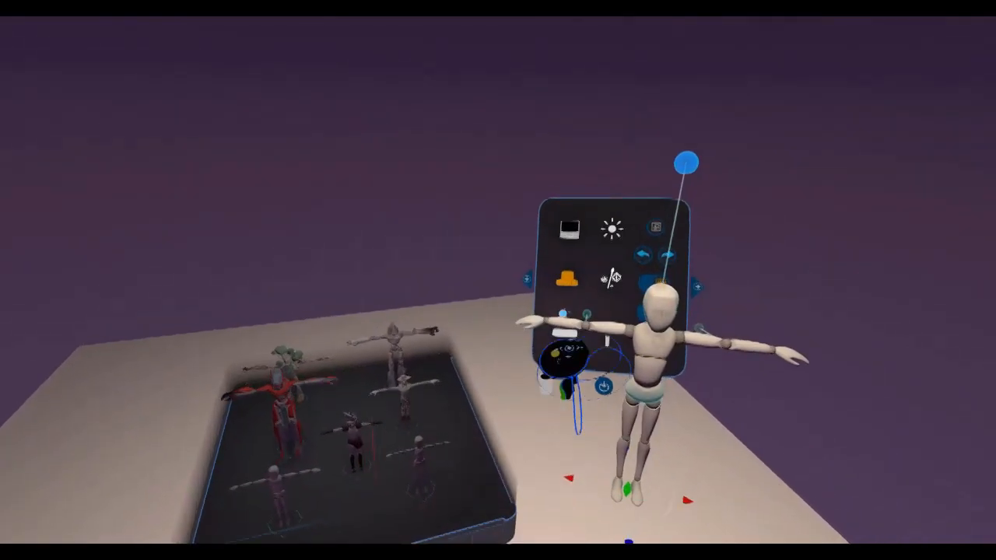
pyautogui.click(579, 282)
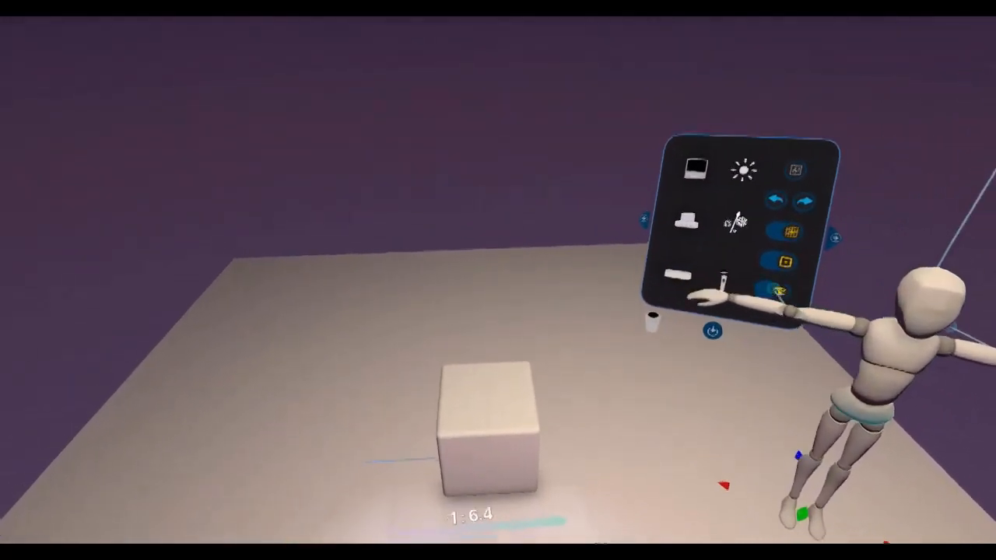
pyautogui.moveTo(596, 327); pyautogui.dragTo(541, 423)
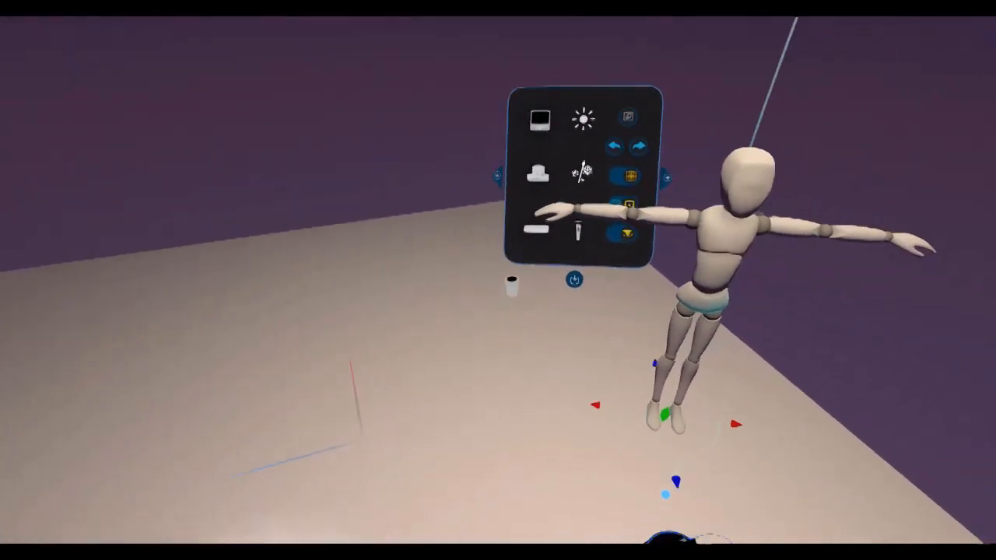
# Stand the mannequin in the middle of the floor and pose it by moving its puppet control handles.
pyautogui.moveTo(581, 363); pyautogui.dragTo(482, 385)
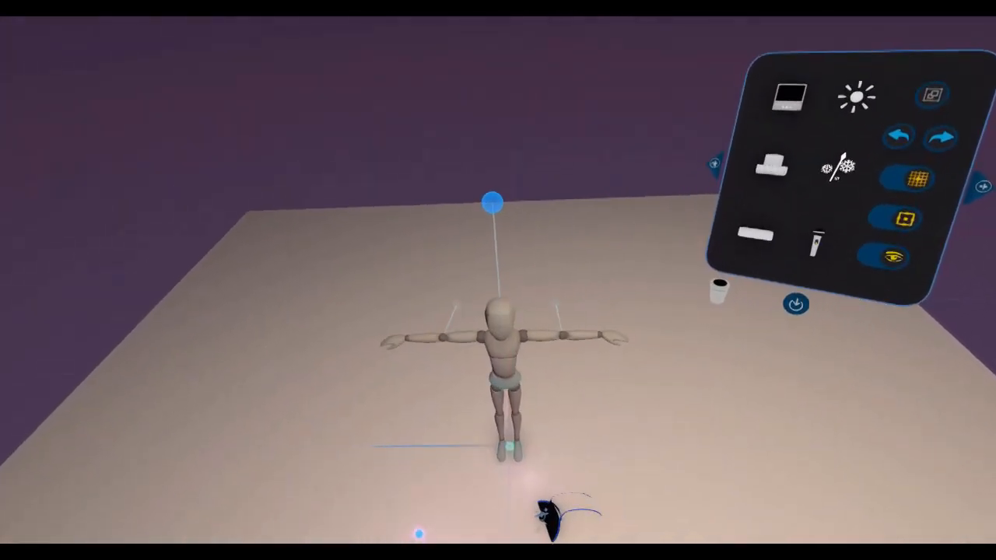
pyautogui.moveTo(567, 529)
pyautogui.mouseDown(button='middle')
pyautogui.moveTo(616, 517)
pyautogui.moveTo(661, 537)
pyautogui.moveTo(568, 537)
pyautogui.mouseUp(button='middle')
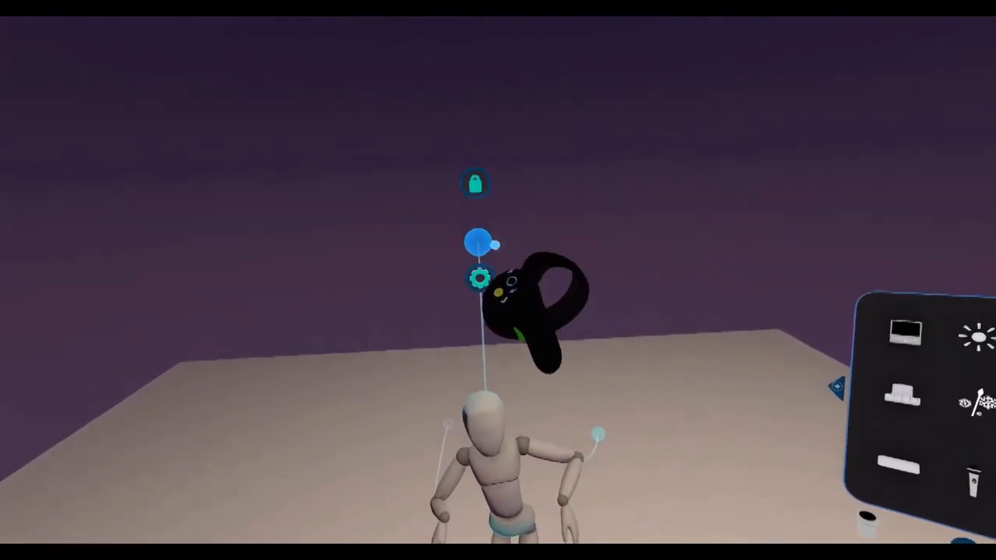
pyautogui.moveTo(517, 186)
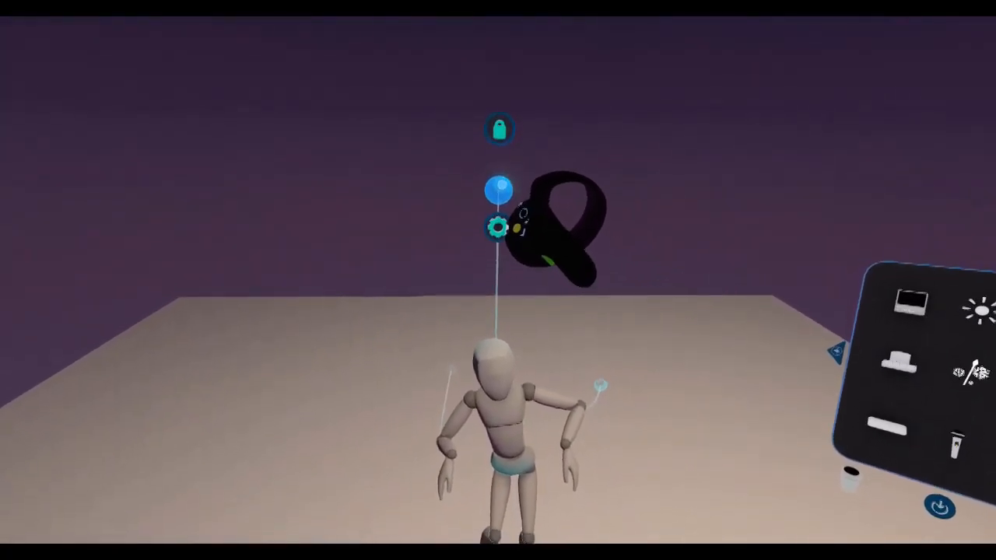
pyautogui.moveTo(502, 186); pyautogui.dragTo(465, 91)
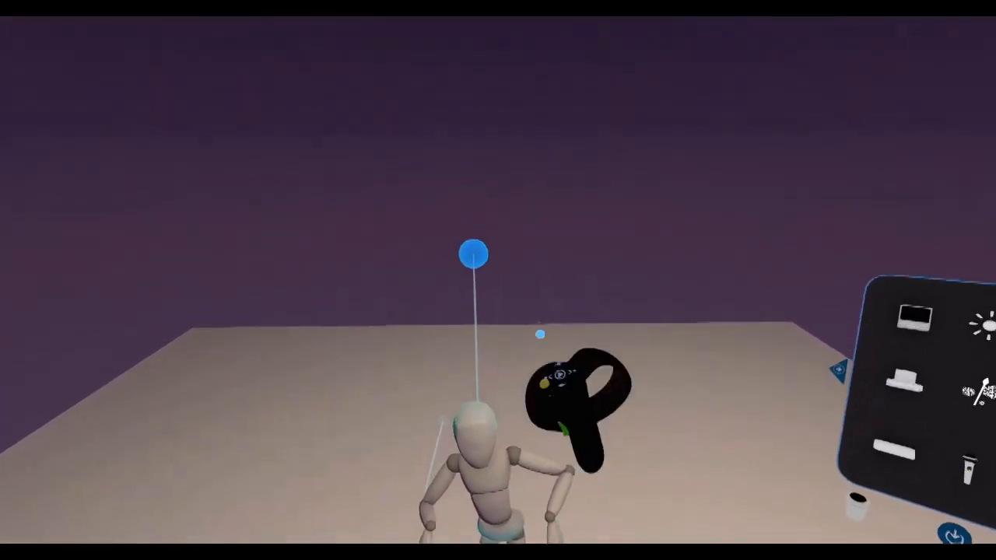
# Unlock the mannequin and reset it to the T-pose in the Puppet Control Panel, and clear it from the stage.
pyautogui.moveTo(489, 290)
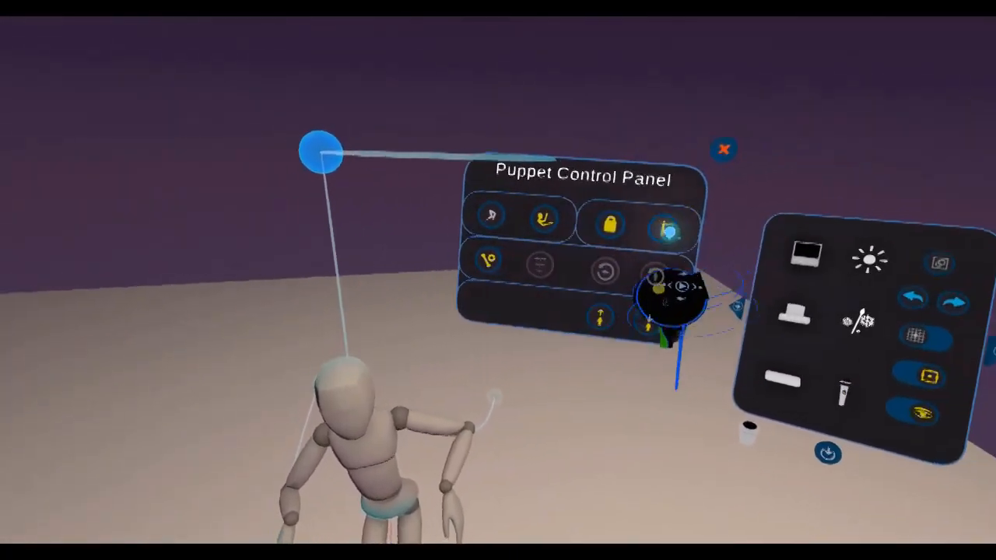
pyautogui.click(622, 225)
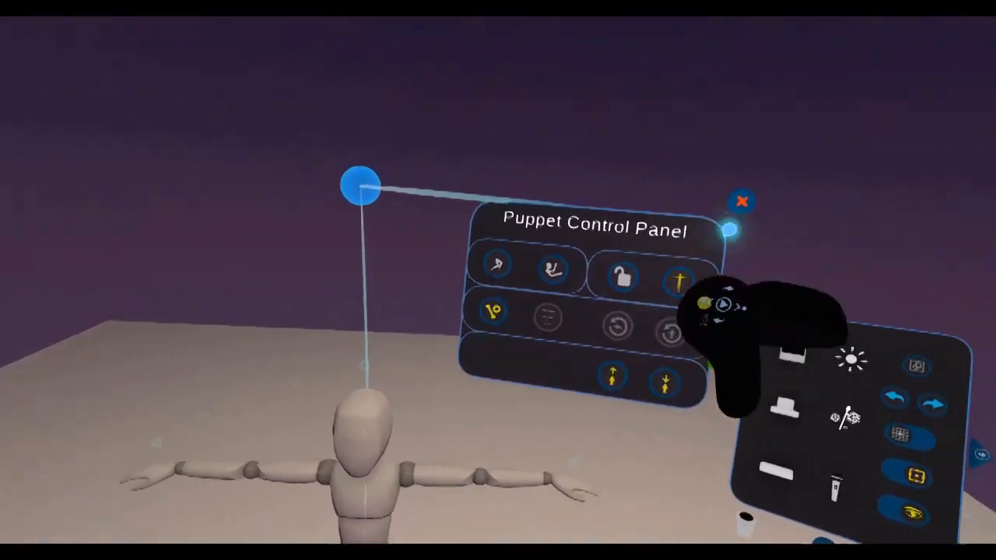
pyautogui.click(742, 201)
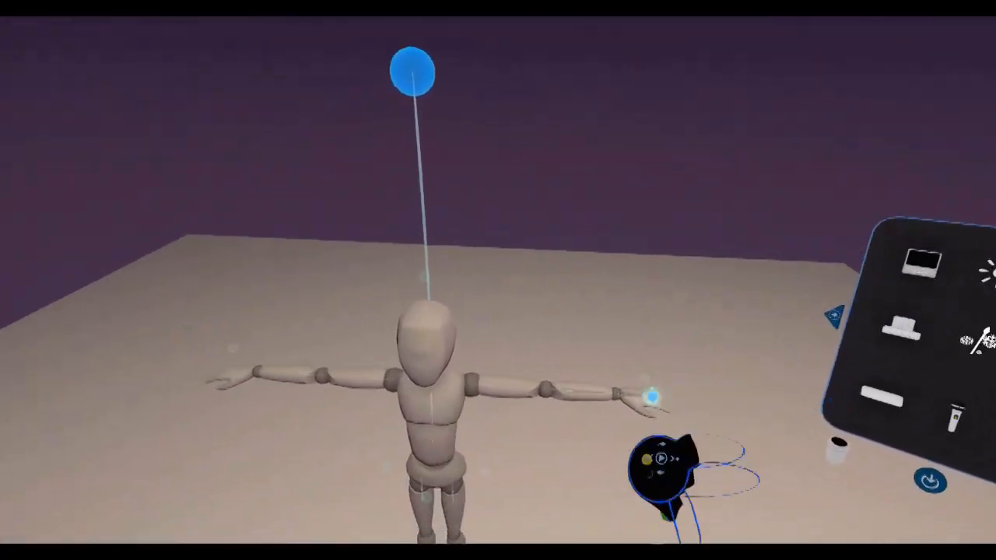
pyautogui.moveTo(503, 169)
pyautogui.click(512, 190)
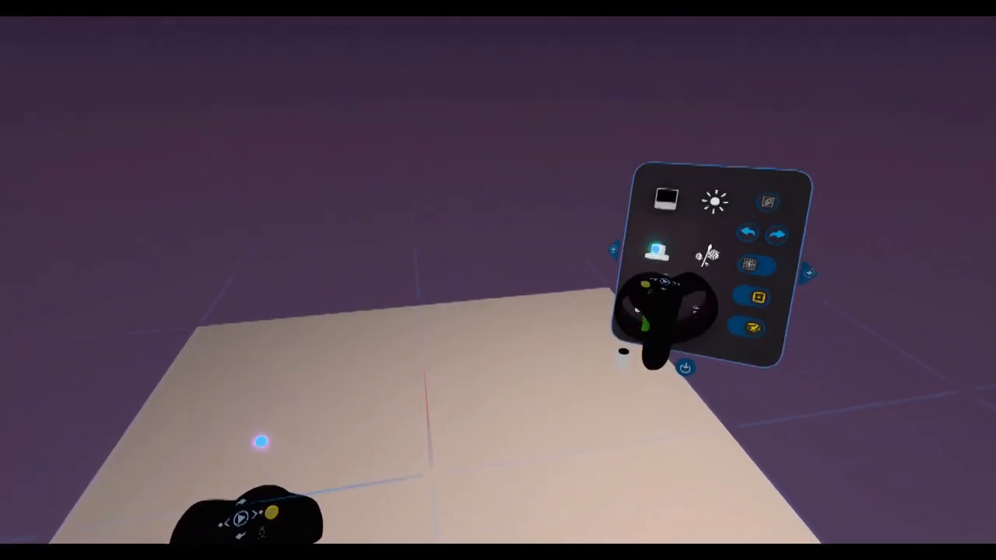
# Bring a light bulb and a spotlight from the asset library onto the stage.
pyautogui.click(644, 250)
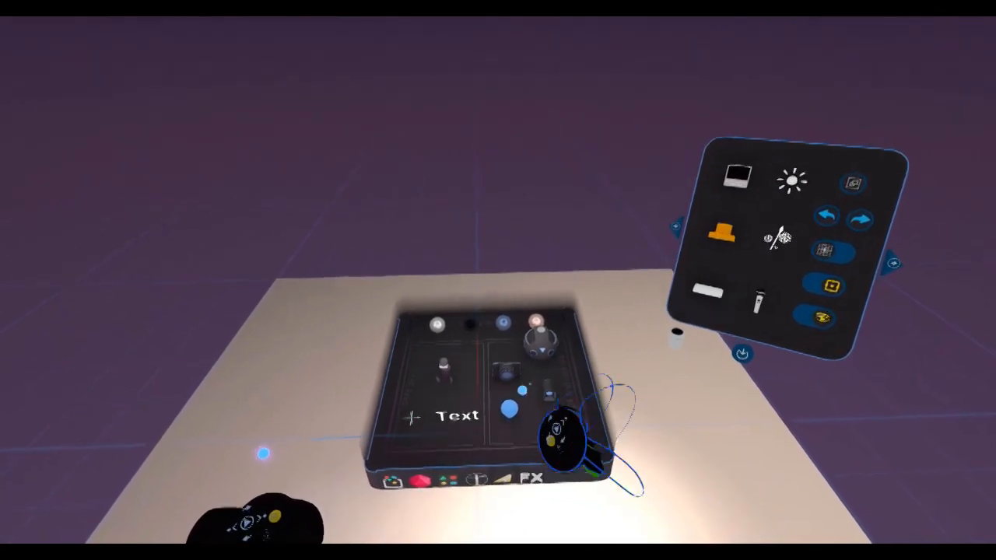
pyautogui.moveTo(517, 402); pyautogui.dragTo(316, 59)
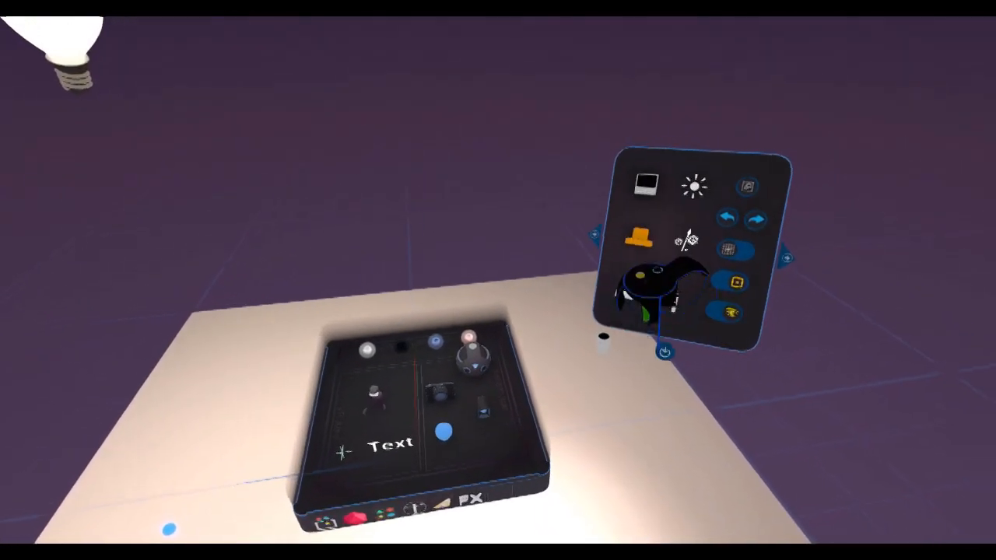
pyautogui.click(642, 234)
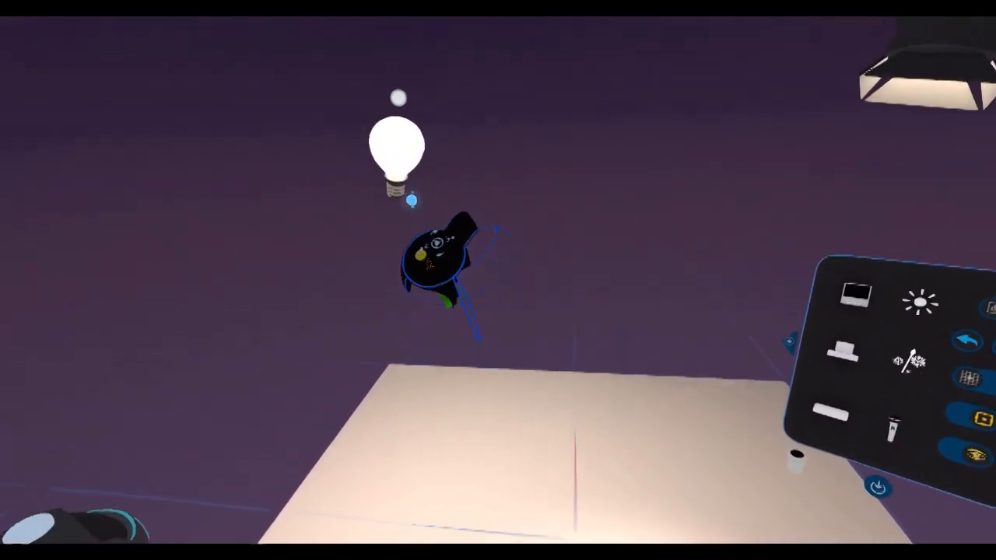
pyautogui.moveTo(411, 200); pyautogui.dragTo(438, 411)
pyautogui.moveTo(673, 159); pyautogui.dragTo(572, 424)
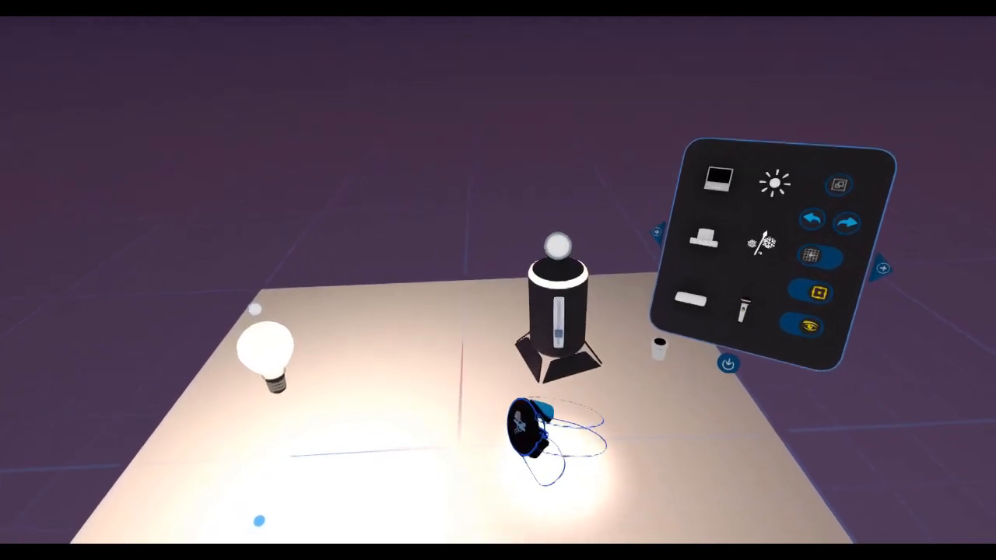
# Move the light bulb off the stage and tilt the spotlight so that its beam falls near the floor's centre.
pyautogui.moveTo(530, 427); pyautogui.dragTo(542, 432)
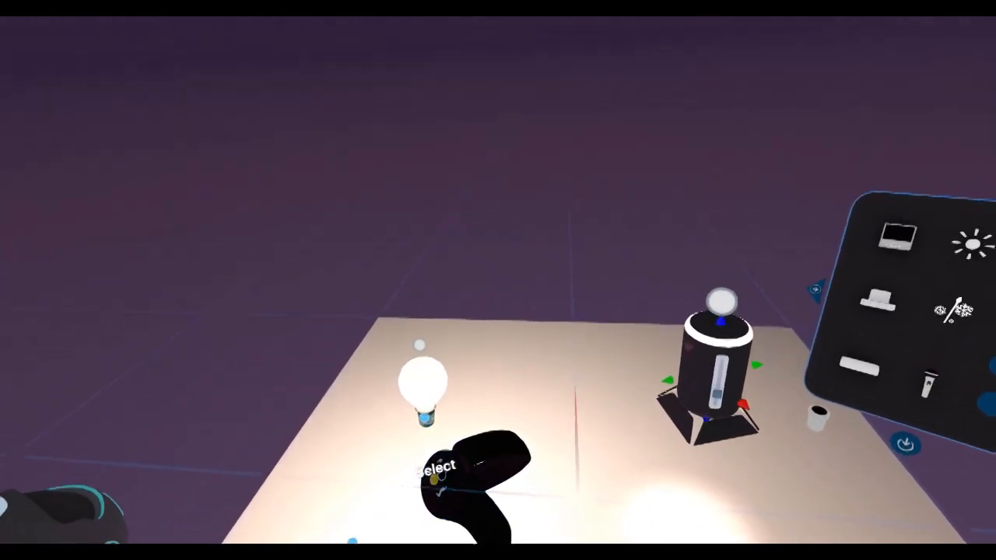
pyautogui.moveTo(437, 467); pyautogui.dragTo(988, 424)
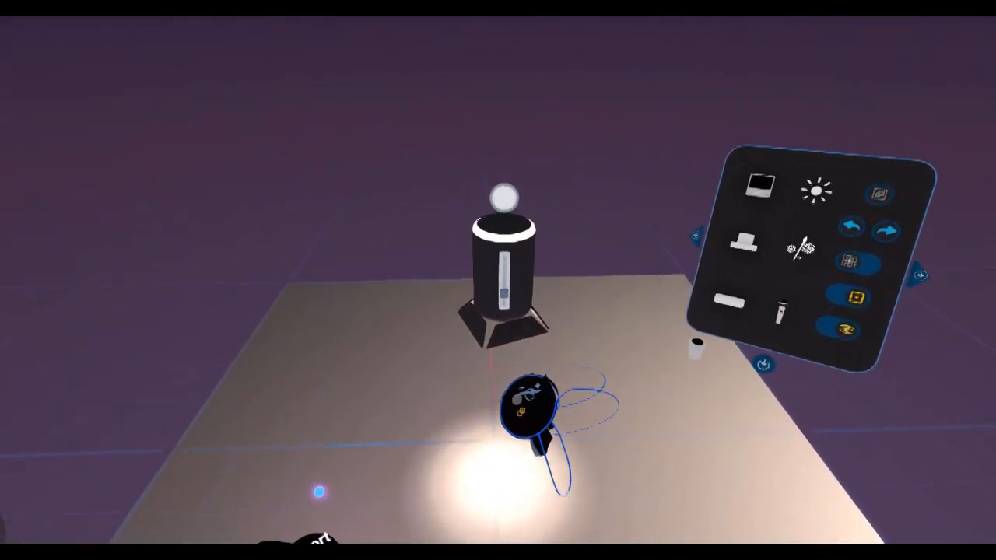
pyautogui.click(531, 424)
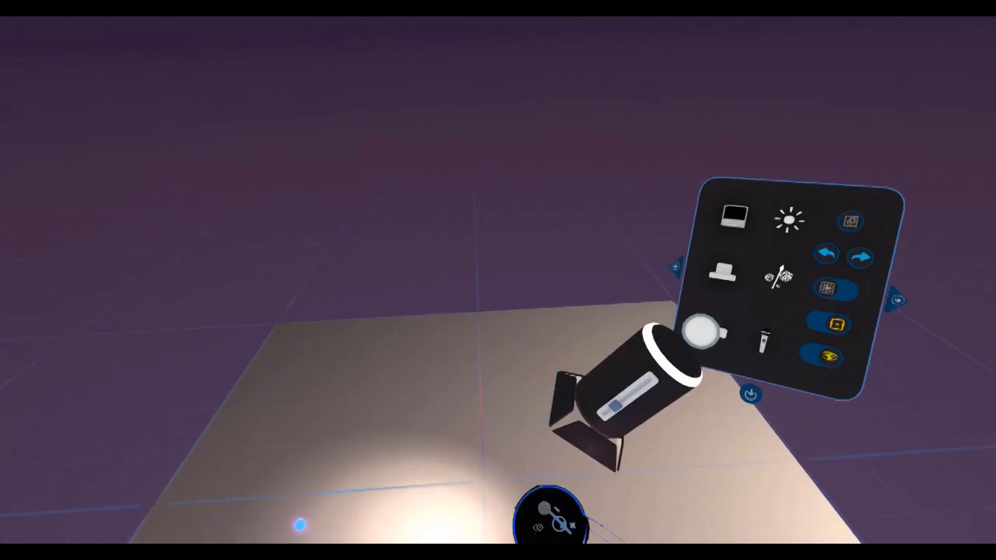
pyautogui.click(593, 425)
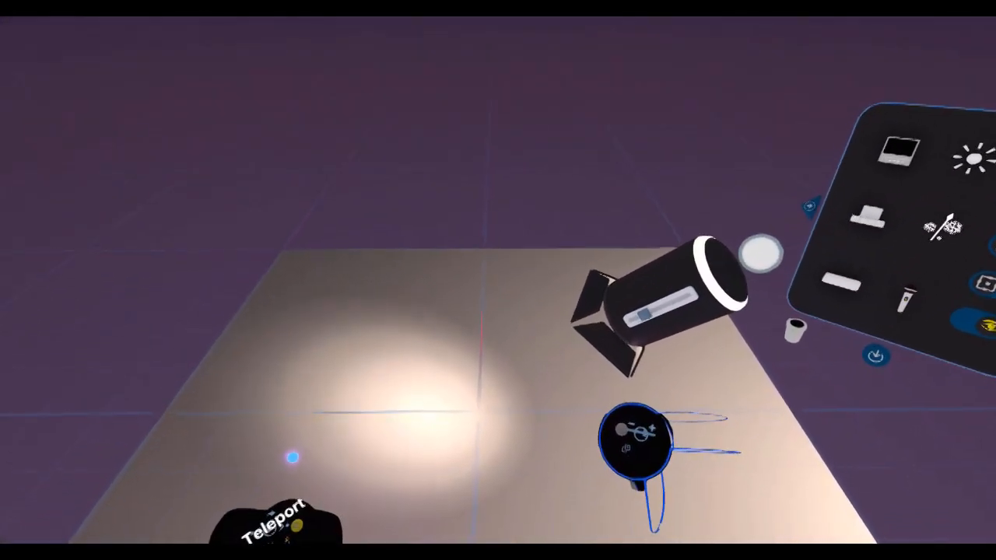
pyautogui.moveTo(599, 333); pyautogui.dragTo(648, 368)
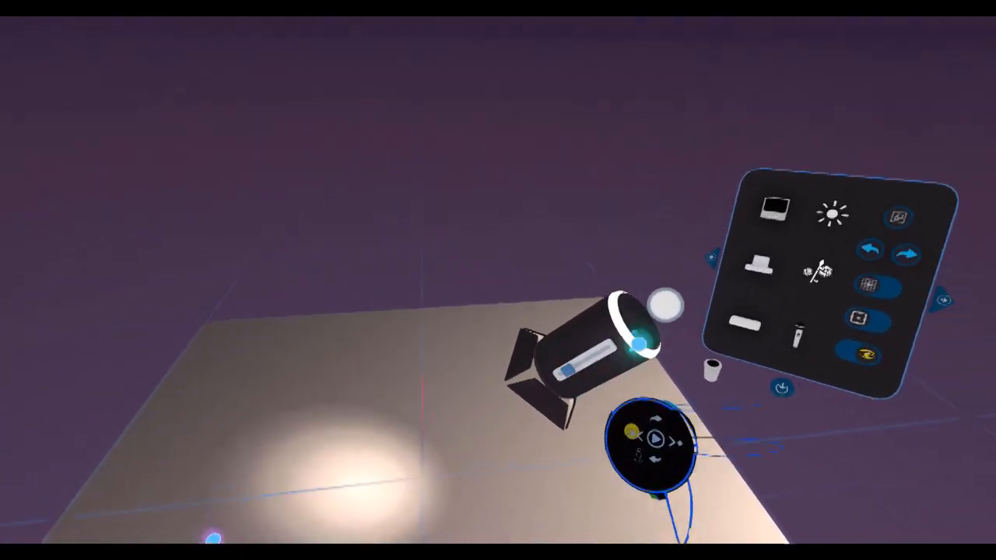
# Try a light blue tint on the spotlight with its colour wheel and return the light to white.
pyautogui.click(629, 314)
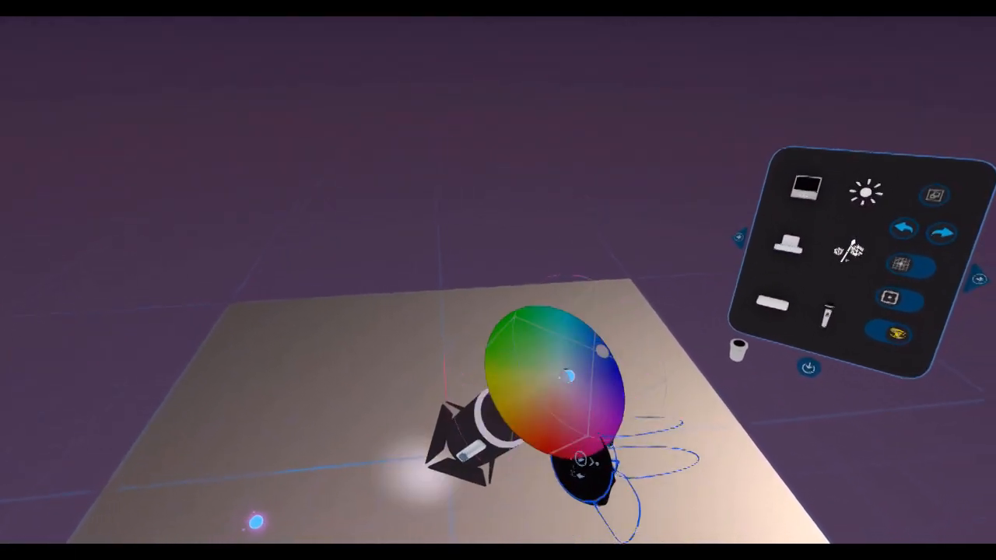
pyautogui.moveTo(621, 358); pyautogui.dragTo(623, 356)
pyautogui.moveTo(499, 460); pyautogui.dragTo(527, 344)
pyautogui.click(574, 288)
pyautogui.moveTo(579, 288); pyautogui.dragTo(630, 323)
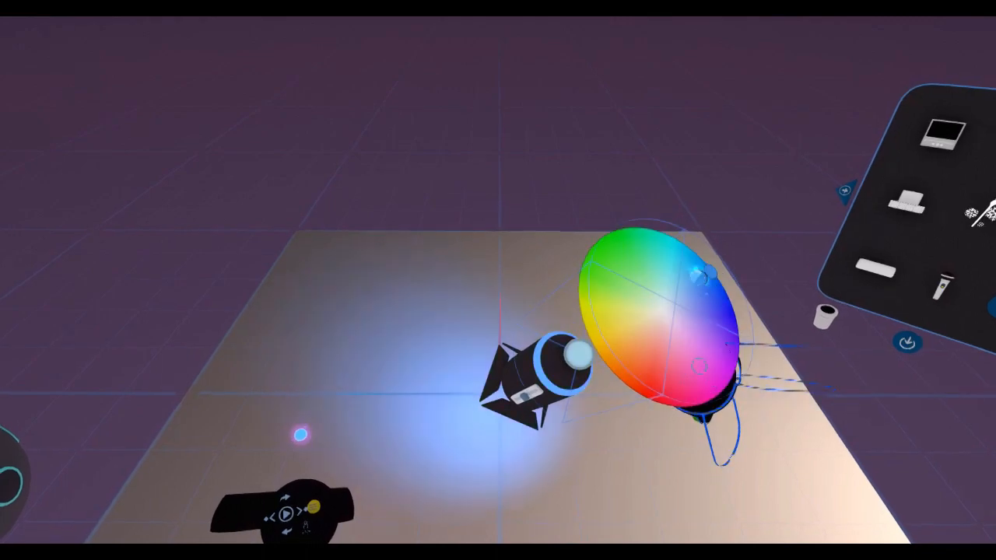
pyautogui.moveTo(648, 261); pyautogui.dragTo(643, 298)
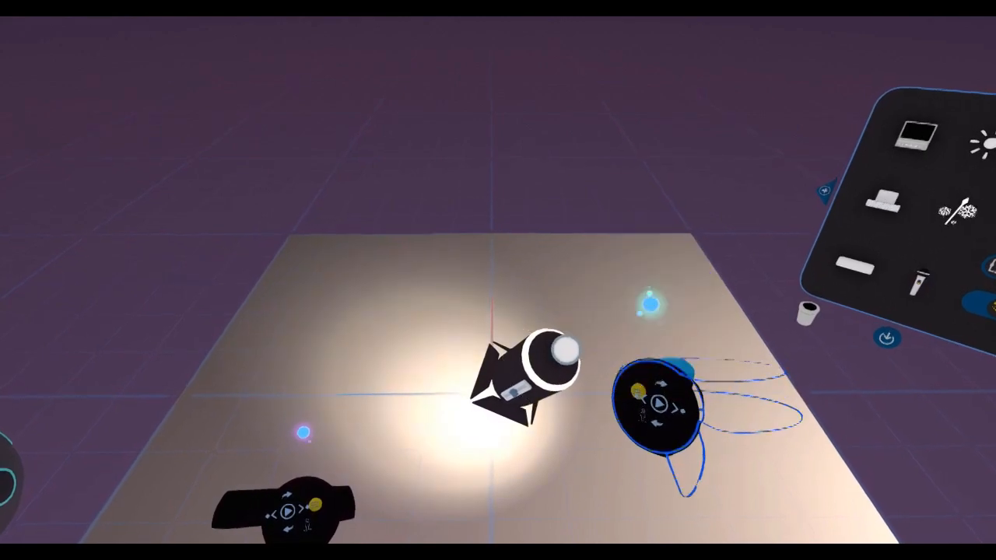
# Move the spotlight off the stage and bring the light bulb in over the middle of the floor.
pyautogui.moveTo(527, 420); pyautogui.dragTo(633, 204)
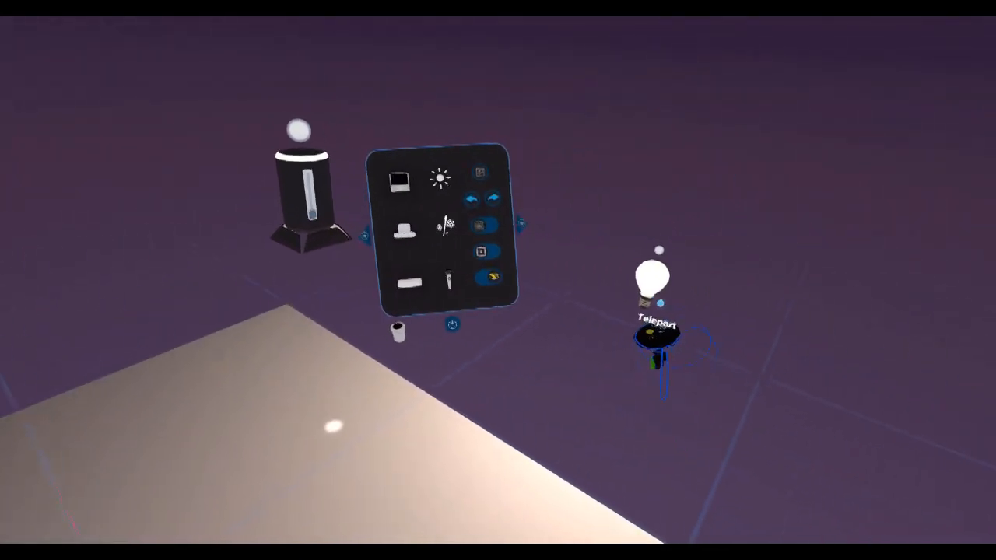
pyautogui.moveTo(661, 303); pyautogui.dragTo(500, 276)
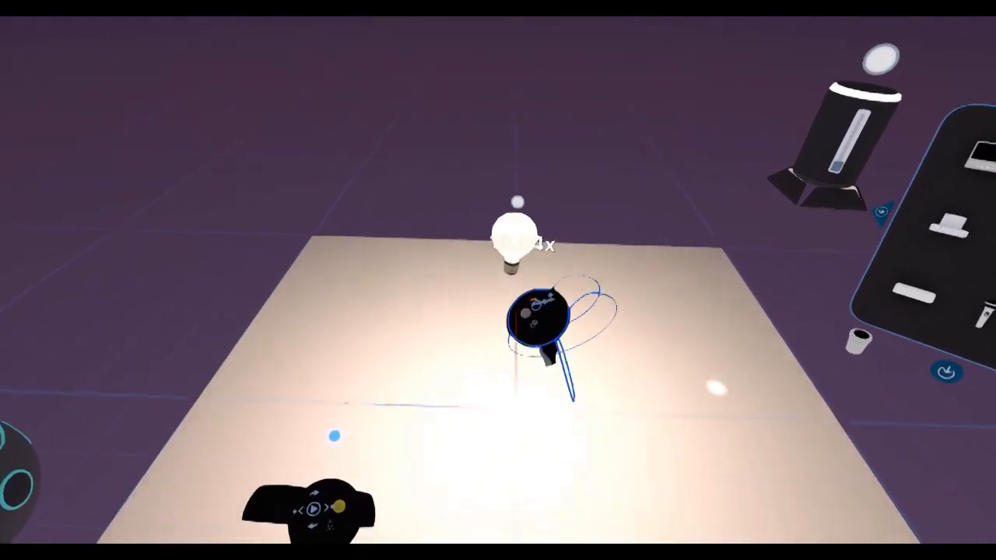
pyautogui.moveTo(514, 243); pyautogui.dragTo(511, 384)
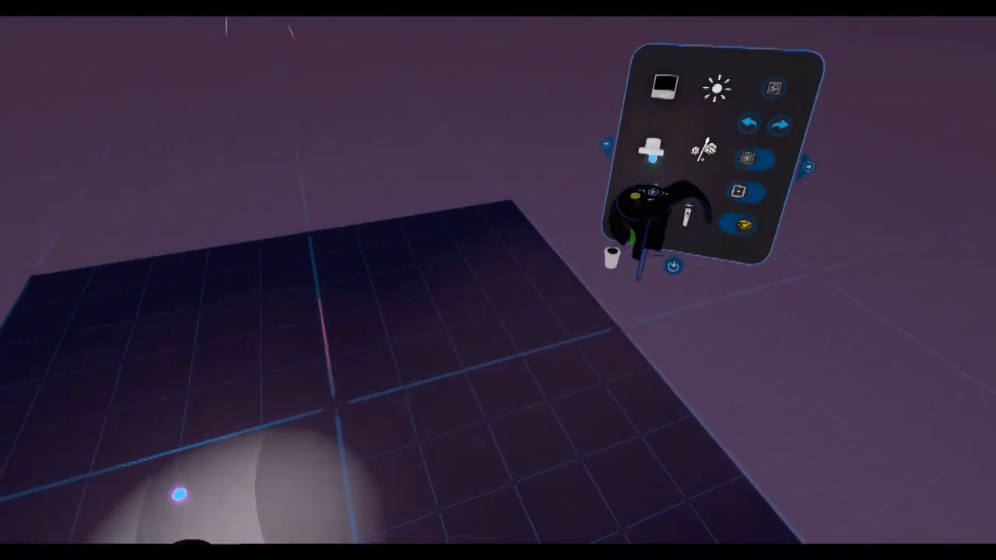
# Try the white and black sky spheres from the asset library, moving the sun in each sky.
pyautogui.click(651, 152)
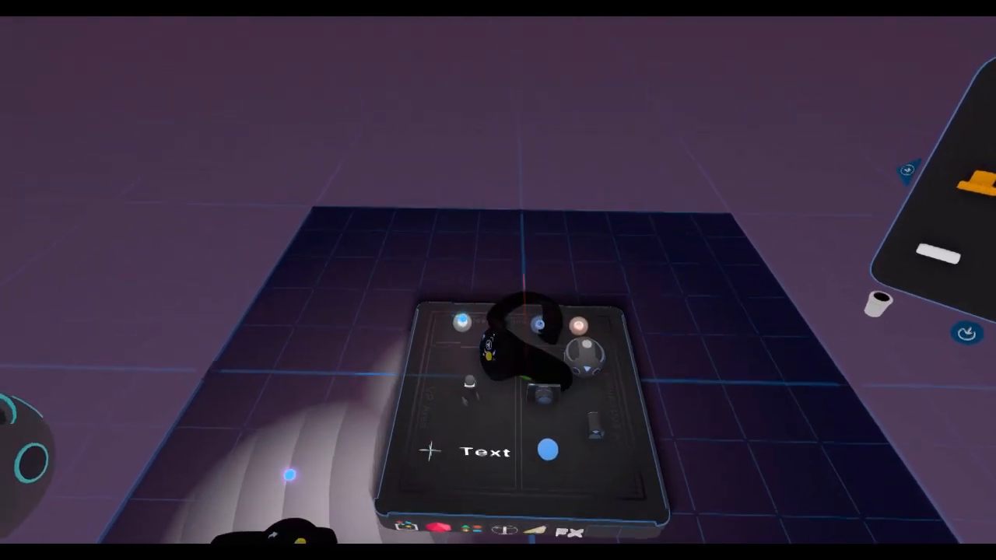
pyautogui.moveTo(463, 330); pyautogui.dragTo(647, 88)
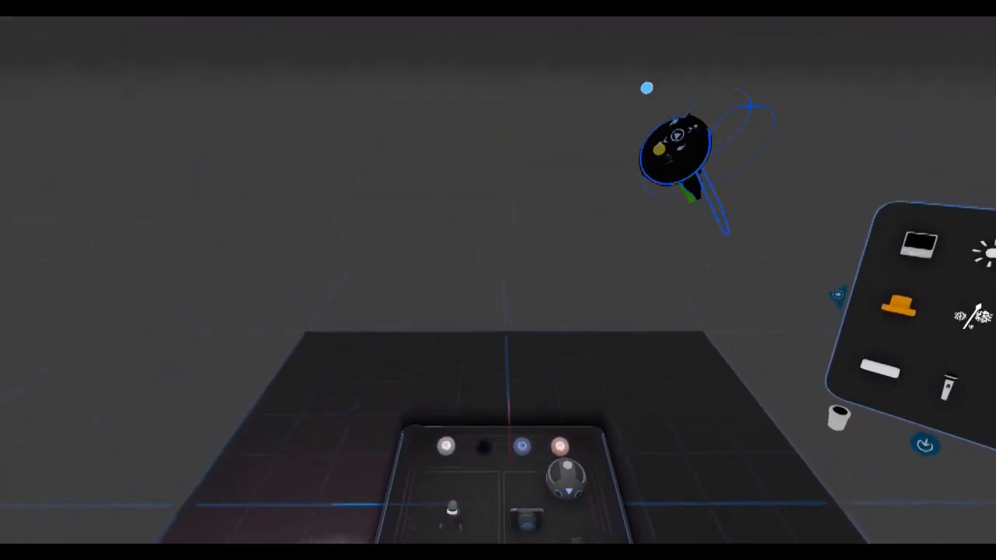
pyautogui.moveTo(654, 210); pyautogui.dragTo(833, 94)
pyautogui.moveTo(516, 341); pyautogui.dragTo(543, 171)
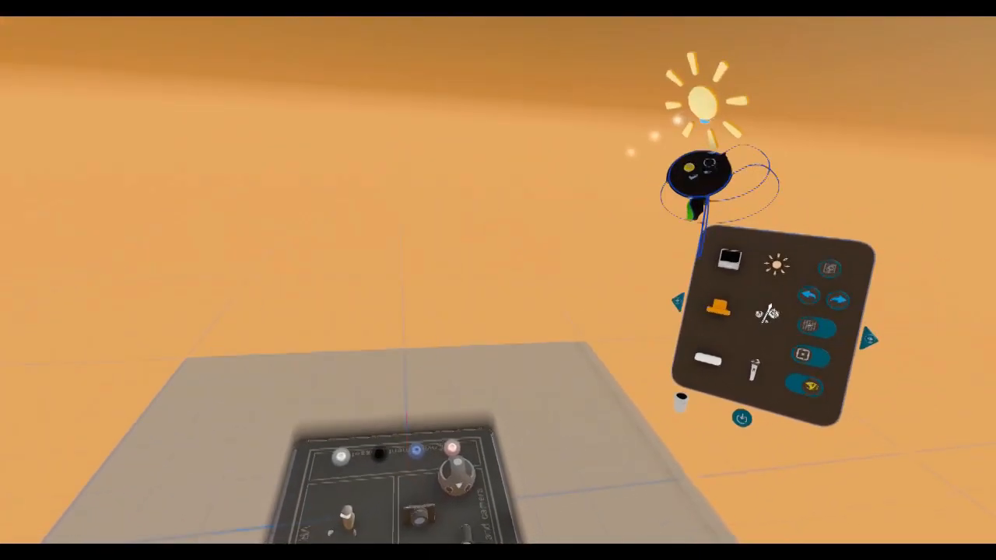
pyautogui.moveTo(703, 103); pyautogui.dragTo(695, 170)
# Apply the blue and the pink sky spheres from the asset library, moving the sun to change each sky's light.
pyautogui.moveTo(490, 387); pyautogui.dragTo(538, 167)
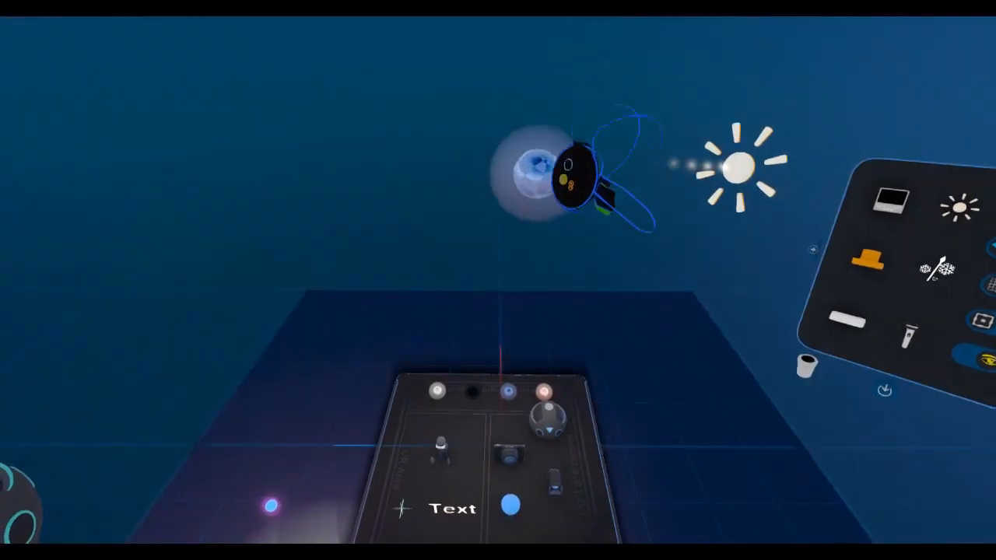
pyautogui.moveTo(667, 265); pyautogui.dragTo(588, 218)
pyautogui.moveTo(537, 382); pyautogui.dragTo(534, 96)
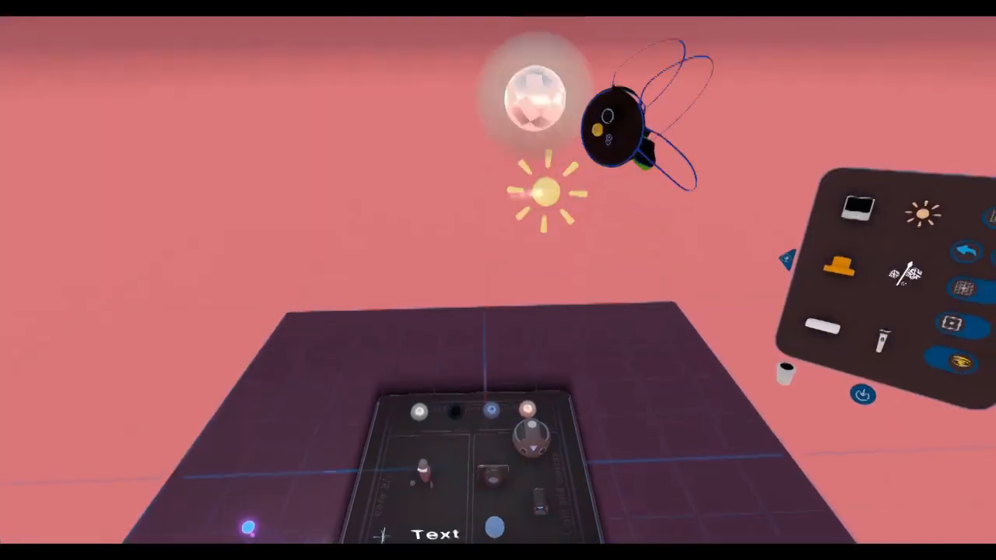
pyautogui.moveTo(535, 207); pyautogui.dragTo(601, 40)
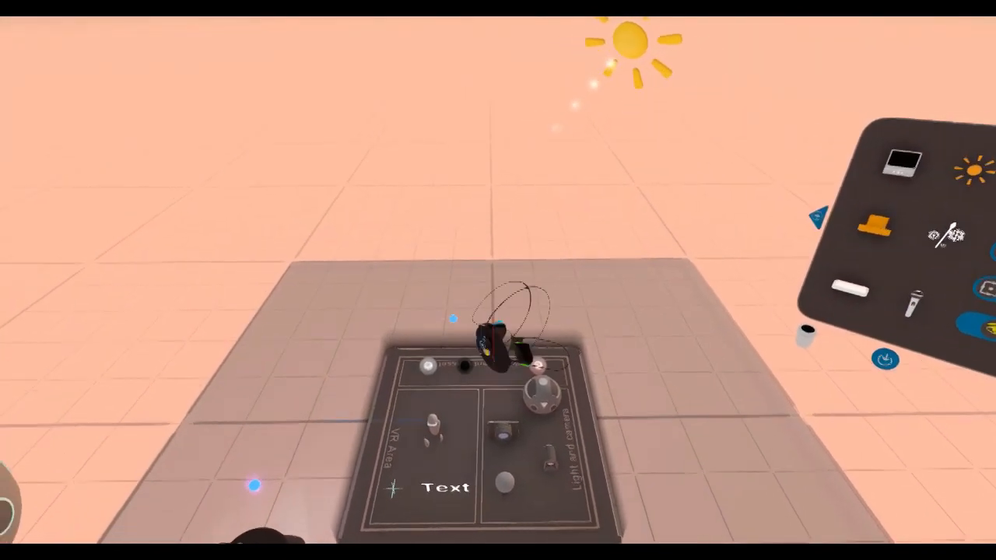
pyautogui.moveTo(623, 97); pyautogui.dragTo(650, 188)
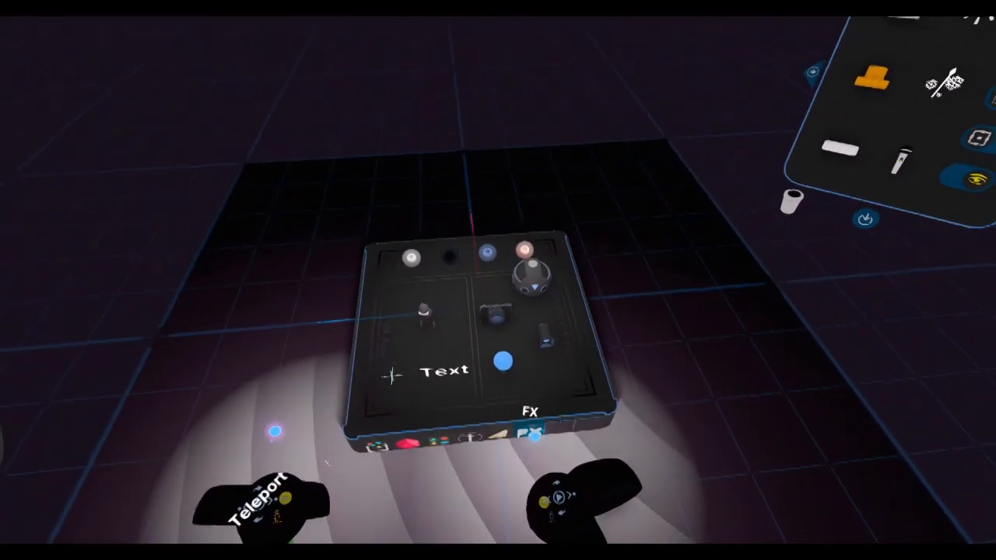
# Show the FX assets in the asset library.
pyautogui.click(451, 474)
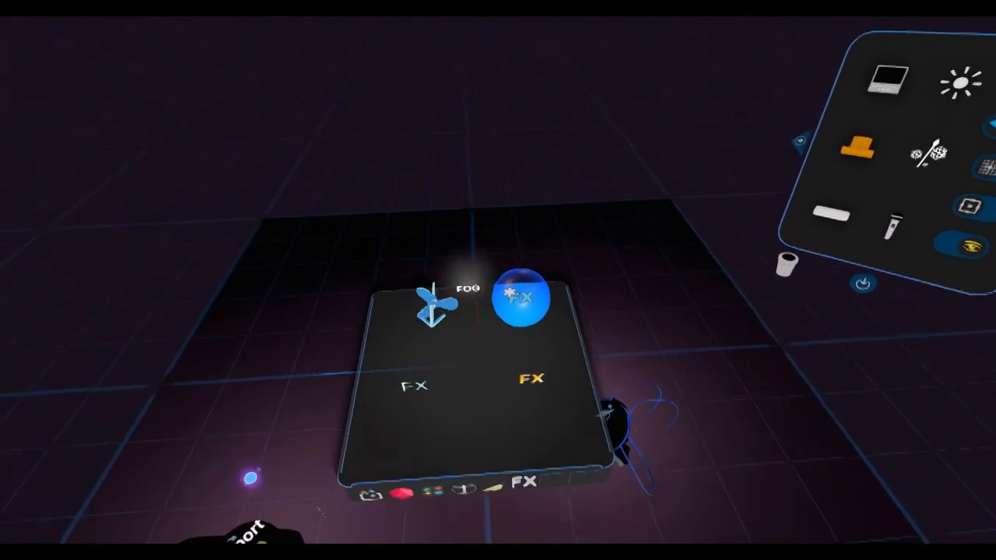